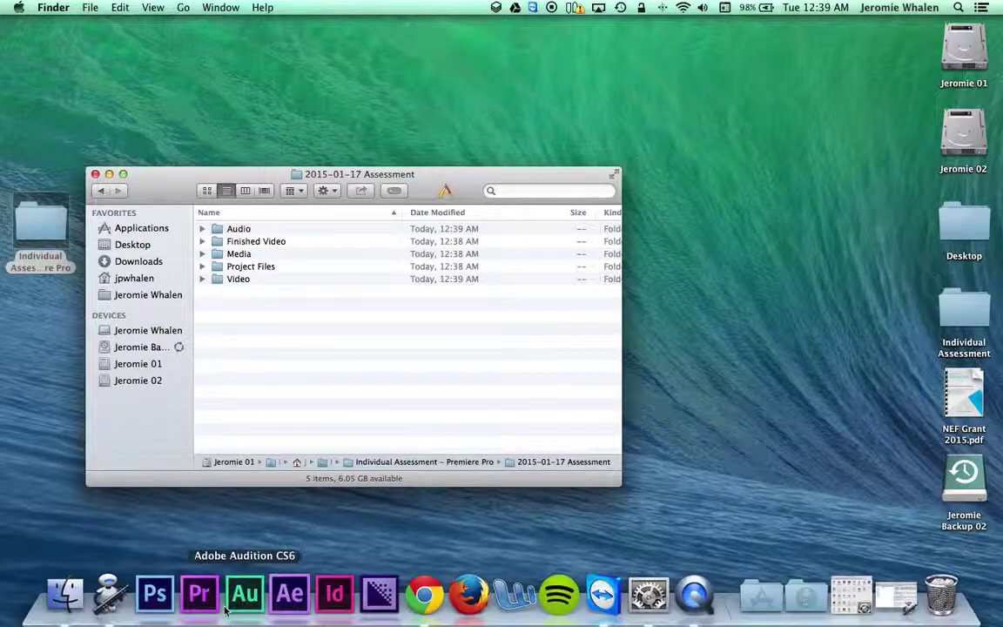
Launch Adobe Premiere Pro CS6 from the Dock
{"action": "left_click", "coordinate": [200, 596]}
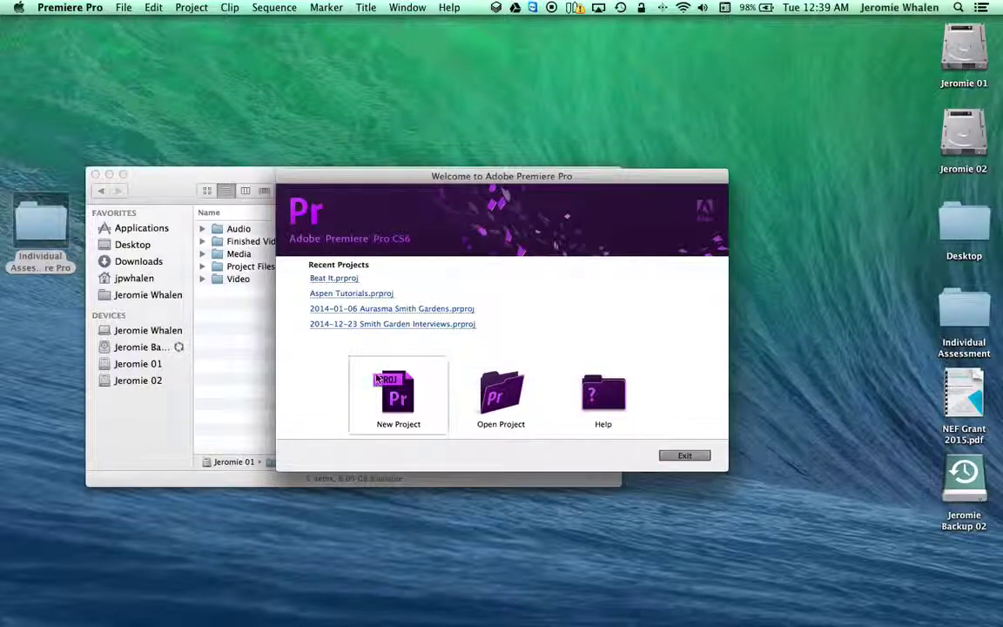
Start a new project saved in Desktop > Individual Assessment – Premiere Pro > 2015-01-17 Assessment > Project Files
{"action": "left_click", "coordinate": [397, 397]}
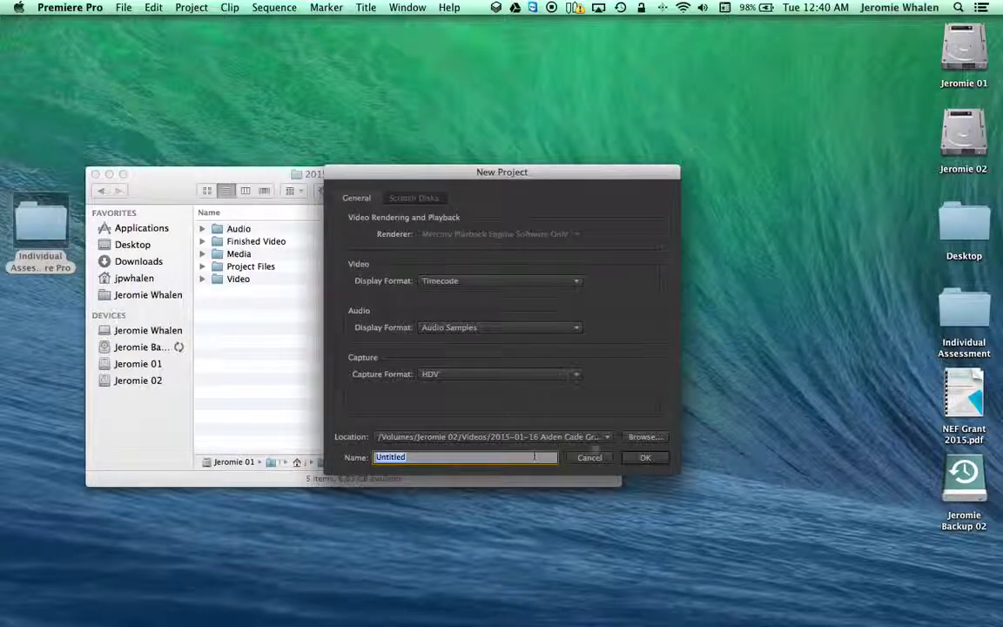
{"action": "left_click", "coordinate": [640, 438]}
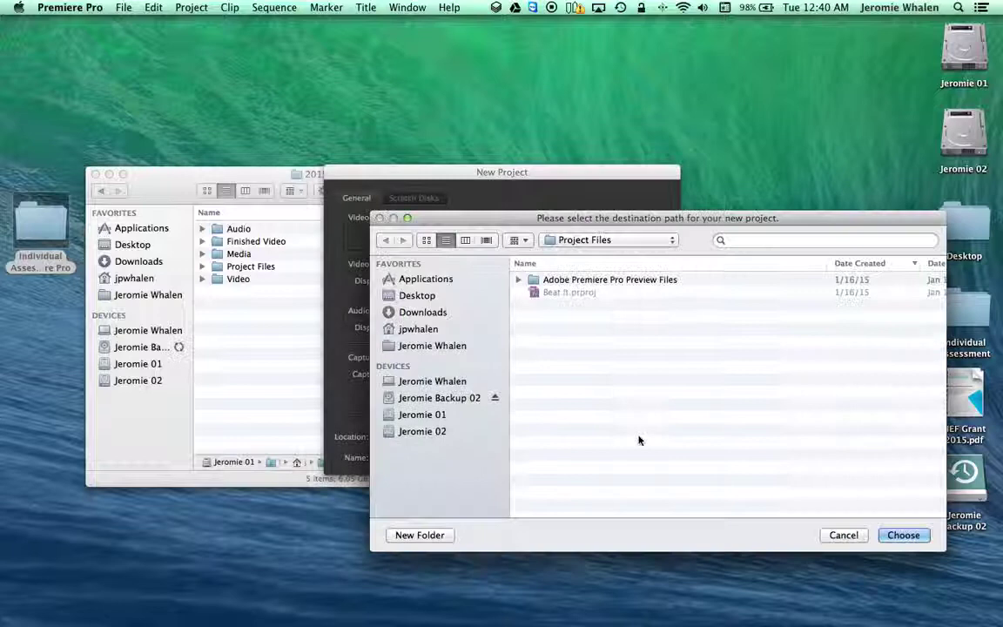
{"action": "left_click", "coordinate": [426, 296]}
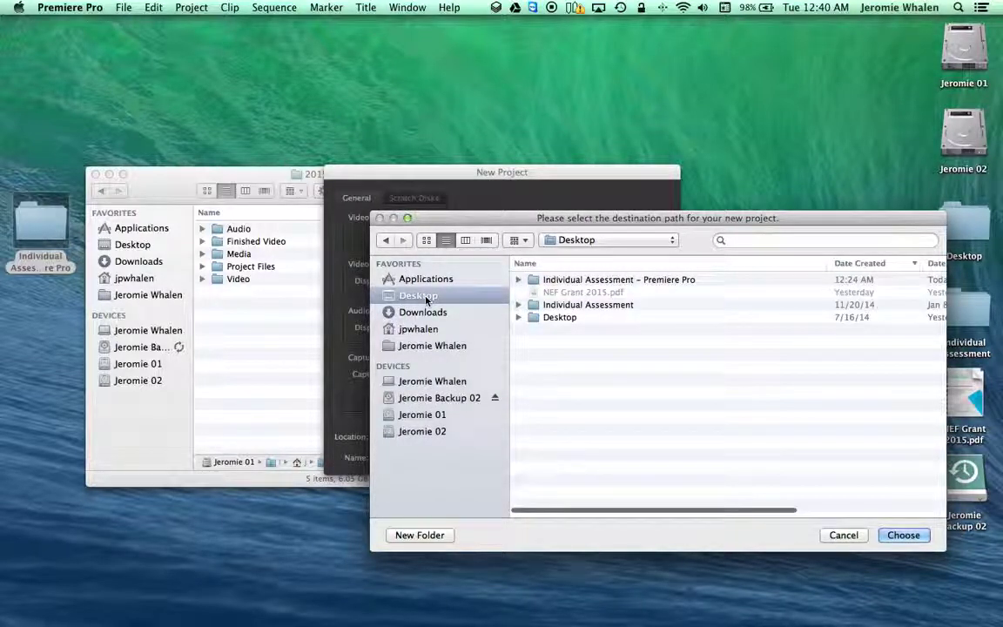
{"action": "double_click", "coordinate": [585, 281]}
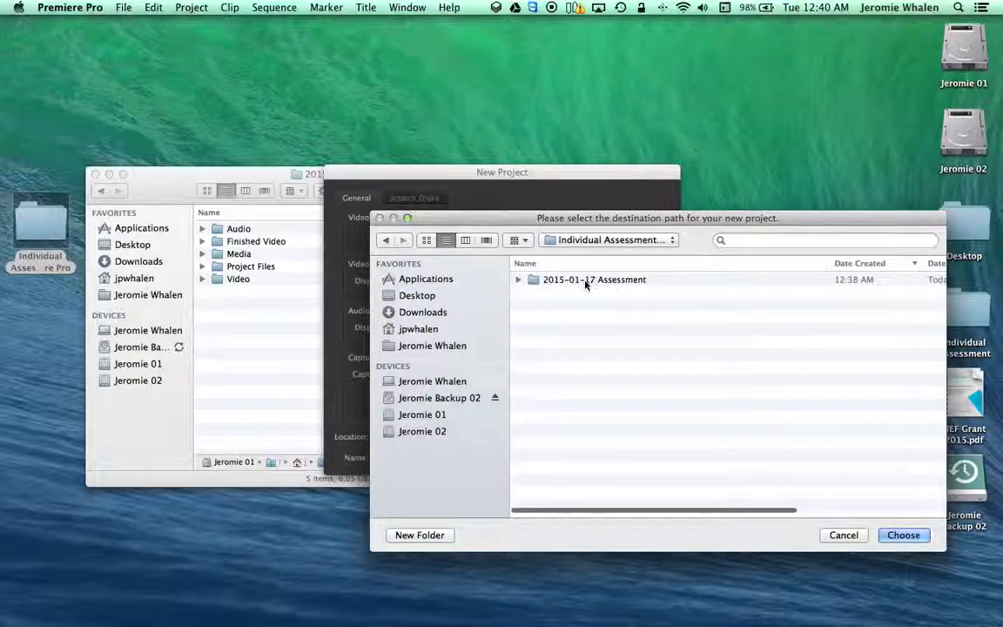
{"action": "double_click", "coordinate": [585, 281]}
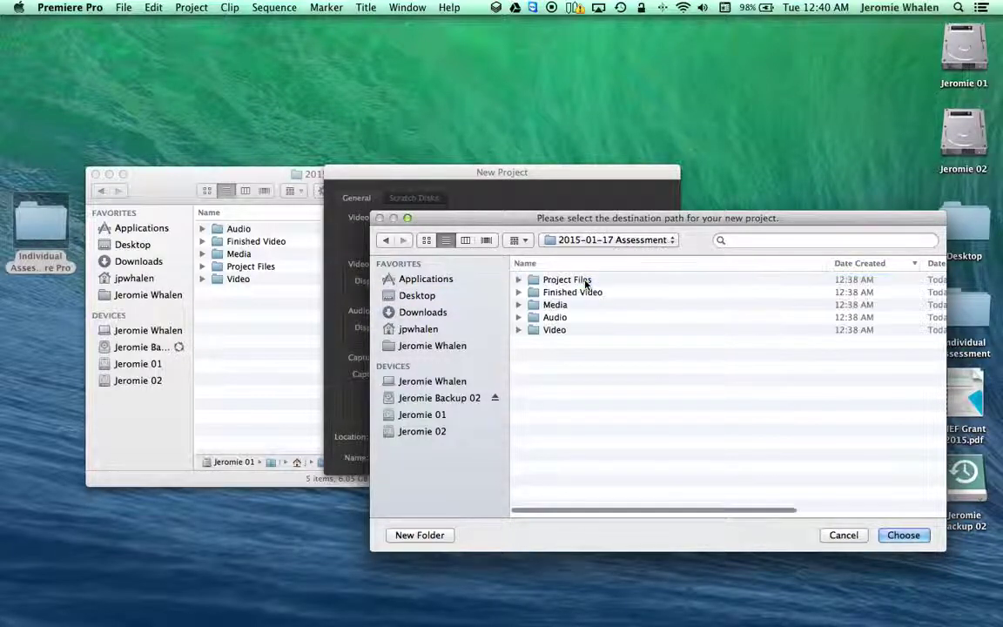
{"action": "double_click", "coordinate": [571, 283]}
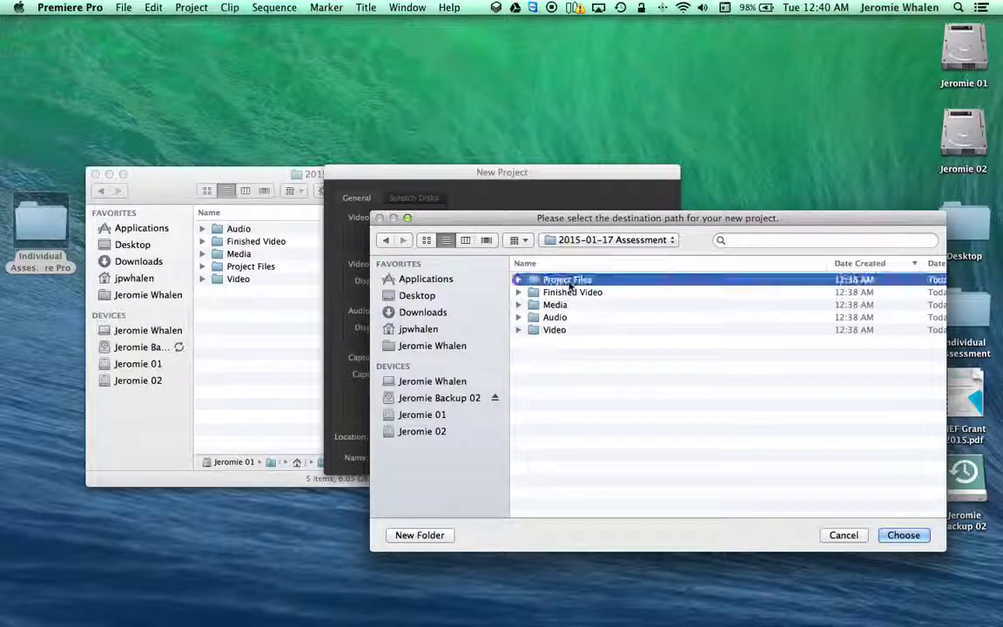
{"action": "left_click", "coordinate": [905, 535]}
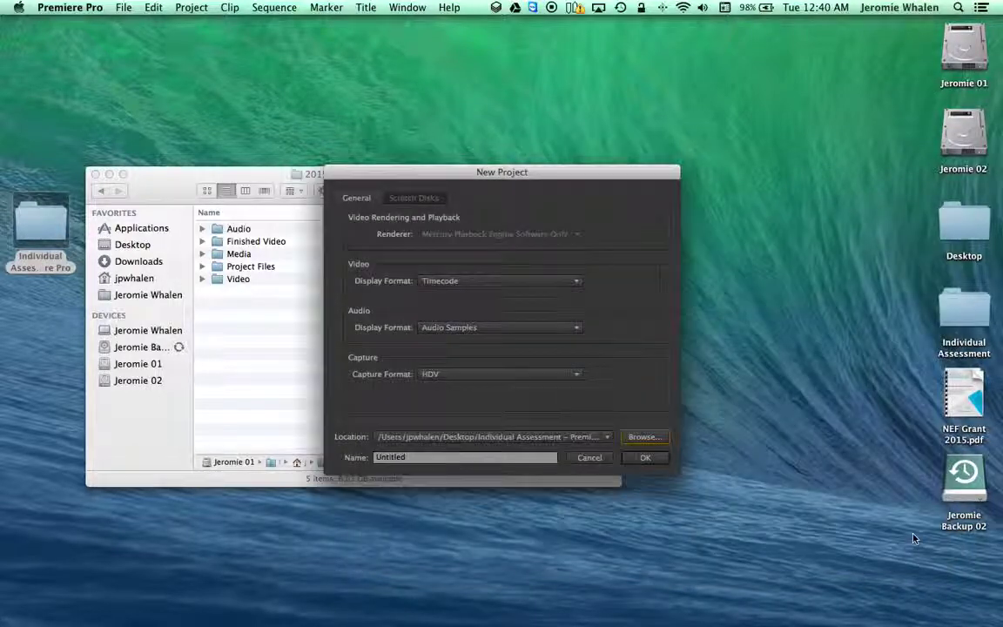
Name the project 2015-01-17 Assessment and create it
{"action": "double_click", "coordinate": [388, 461]}
{"action": "type", "text": "3rd"}
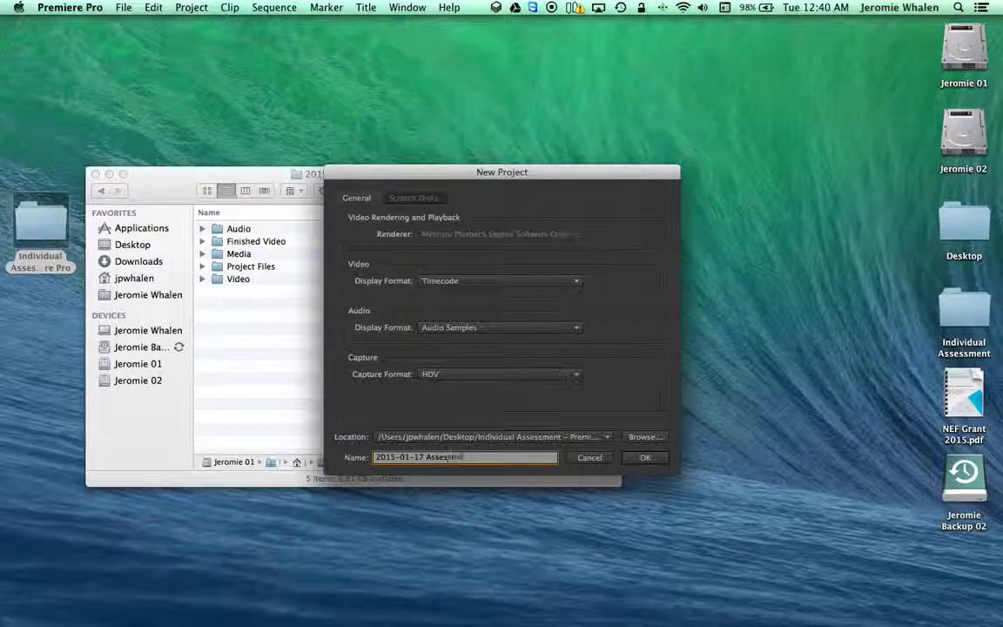
{"action": "left_click", "coordinate": [643, 459]}
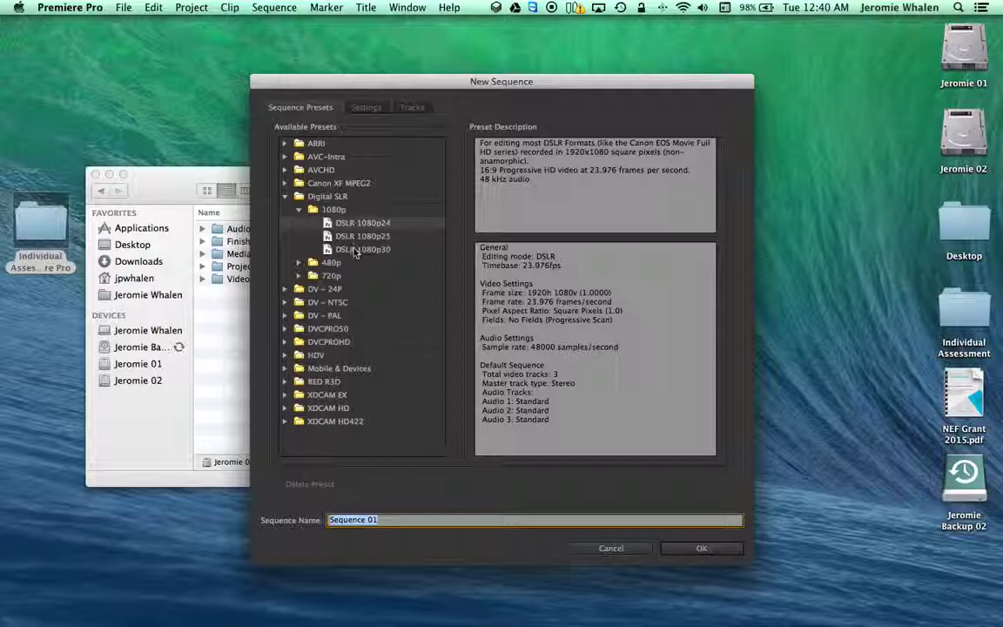
Pick the Digital SLR 1080p24 preset after comparing it with 1080p30
{"action": "left_click", "coordinate": [331, 198]}
{"action": "left_click", "coordinate": [355, 225]}
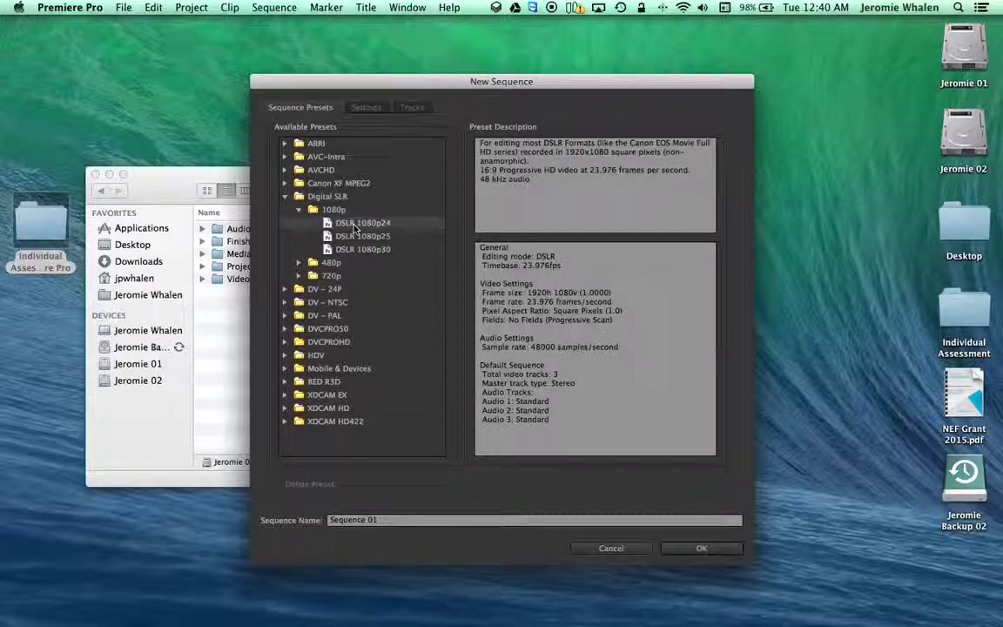
{"action": "left_click", "coordinate": [362, 250]}
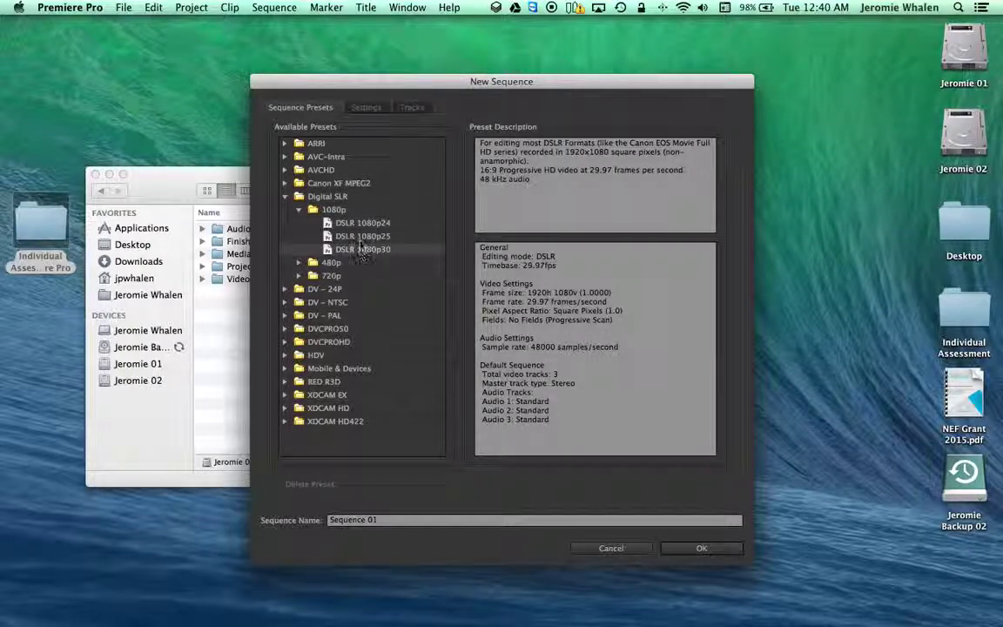
{"action": "left_click", "coordinate": [360, 226]}
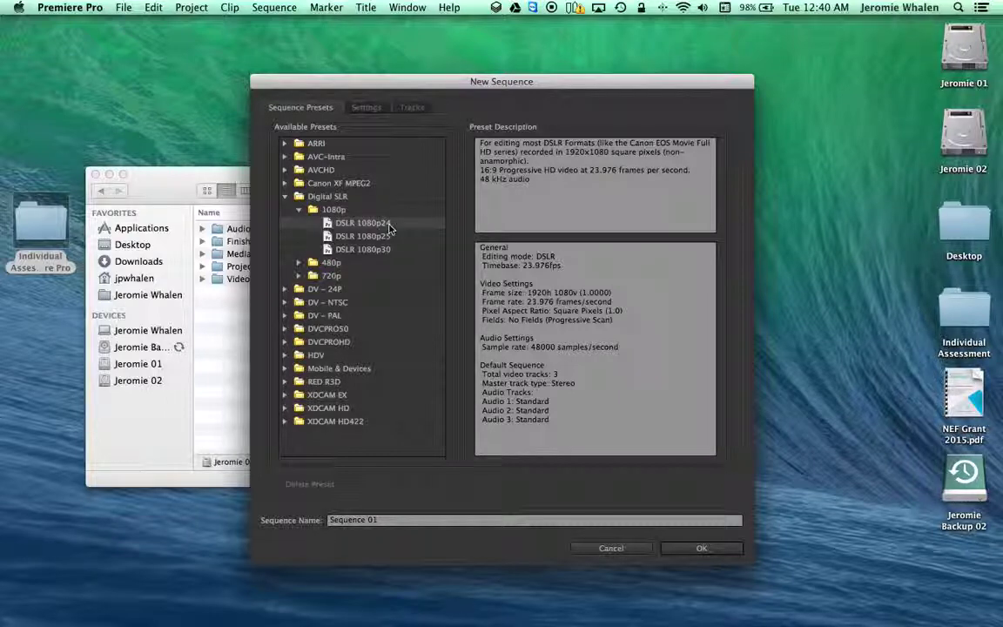
{"action": "left_click", "coordinate": [359, 252]}
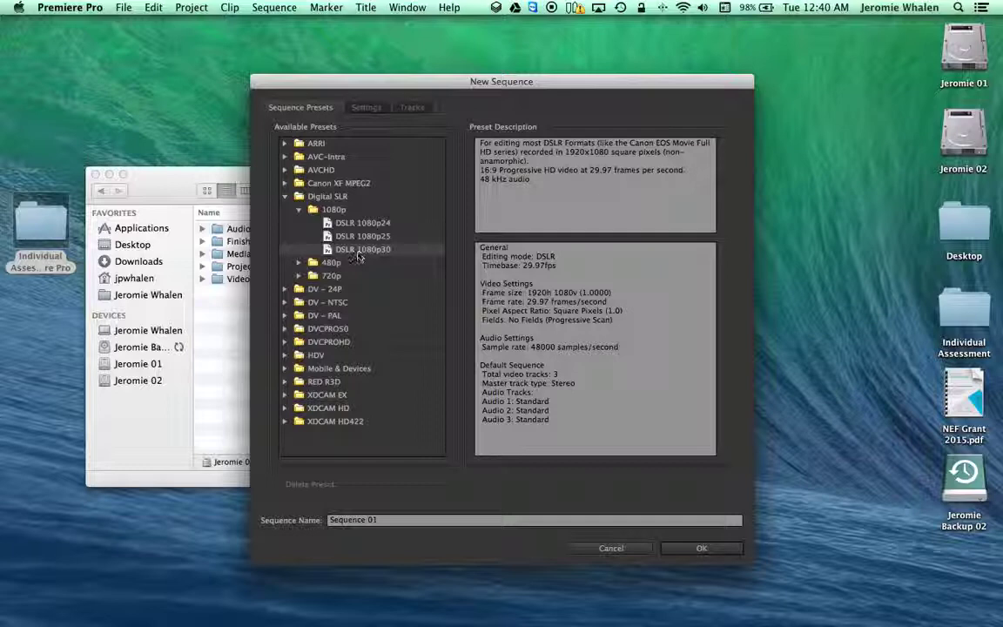
{"action": "left_click", "coordinate": [369, 225]}
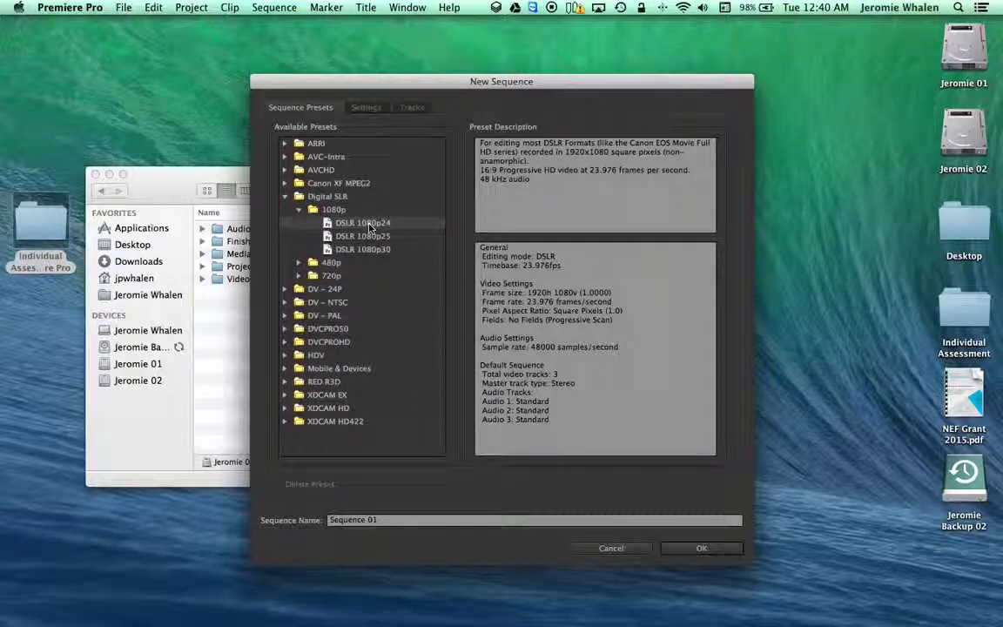
Name the sequence Main Movie and create it
{"action": "left_click", "coordinate": [392, 520]}
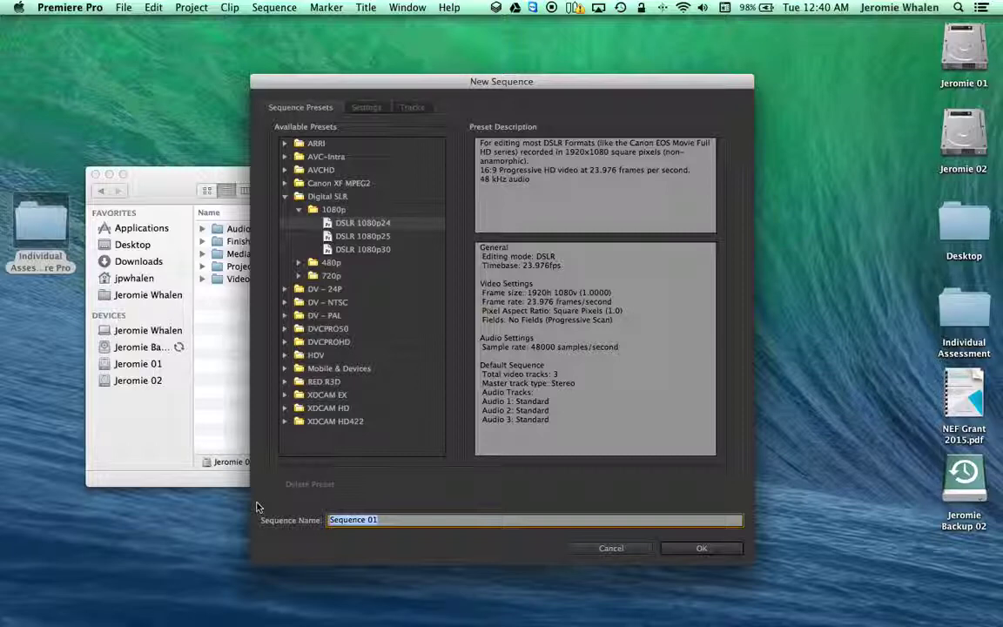
{"action": "type", "text": "Mai"}
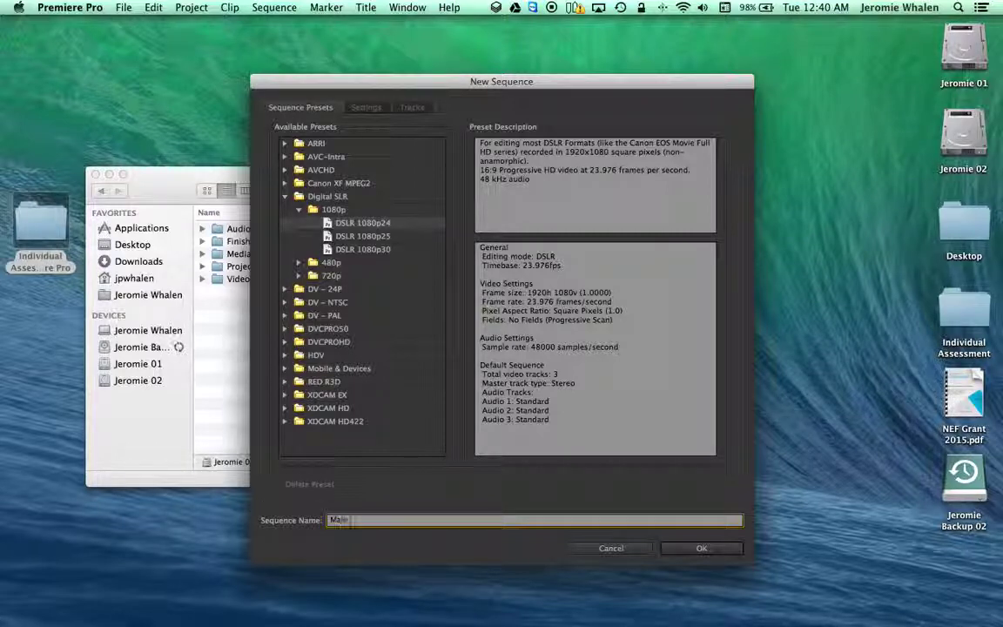
{"action": "type", "text": "n Movie"}
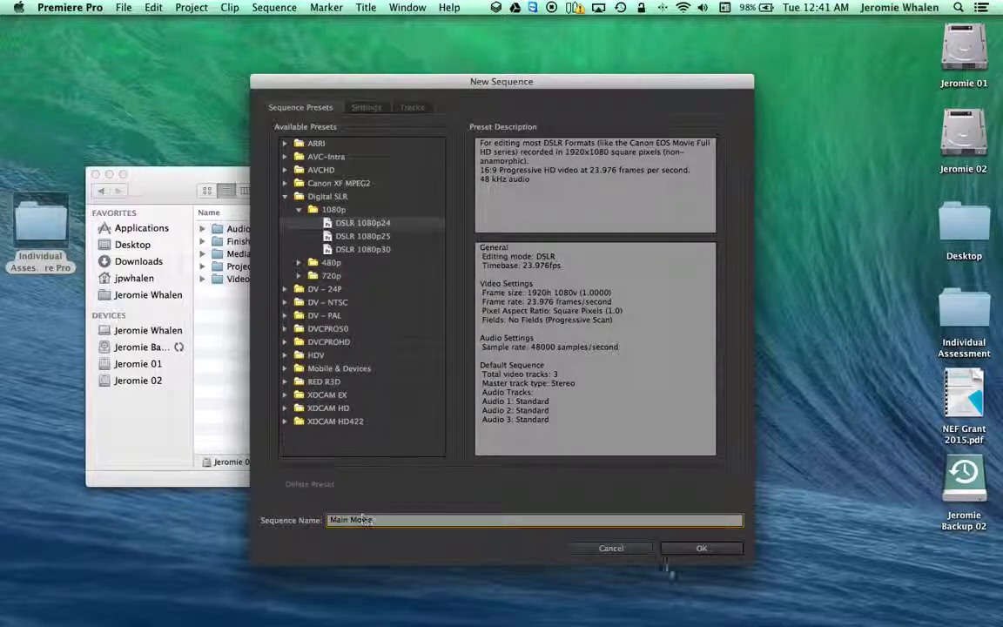
{"action": "left_click", "coordinate": [697, 551]}
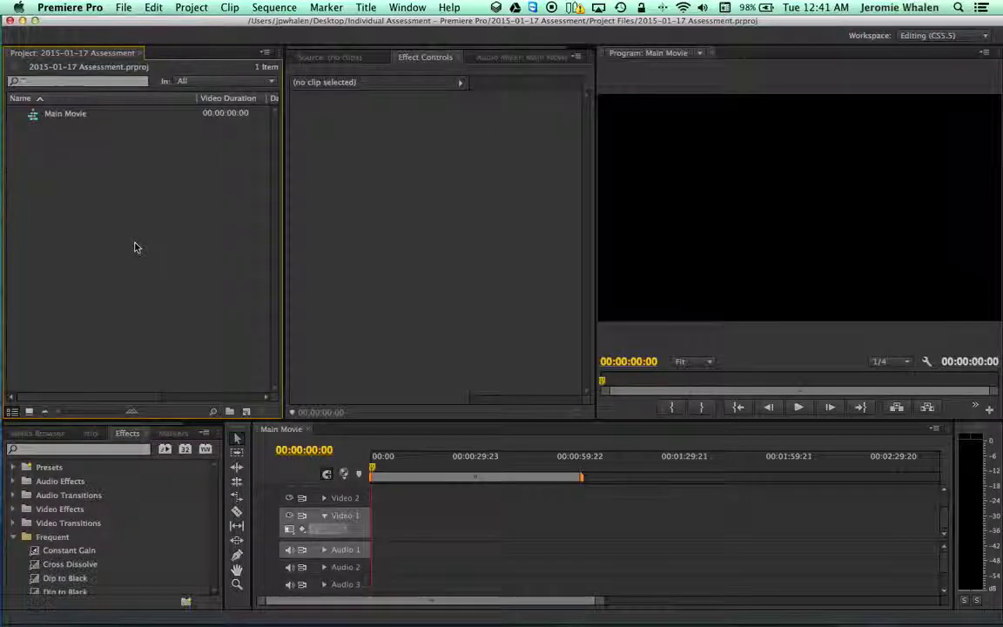
{"action": "left_click", "coordinate": [126, 8]}
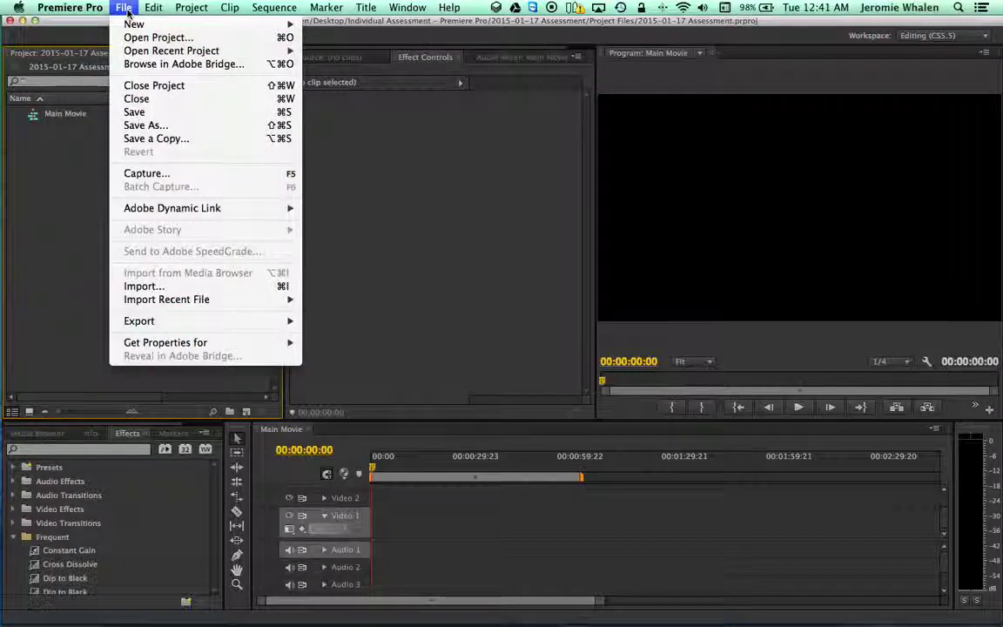
{"action": "left_click", "coordinate": [139, 286]}
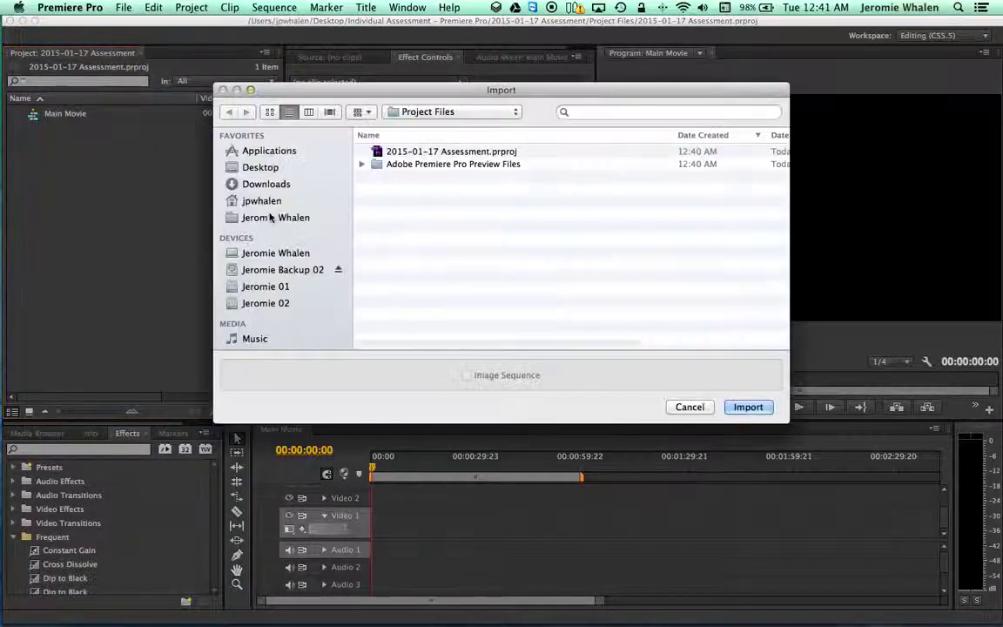
{"action": "left_click", "coordinate": [262, 167]}
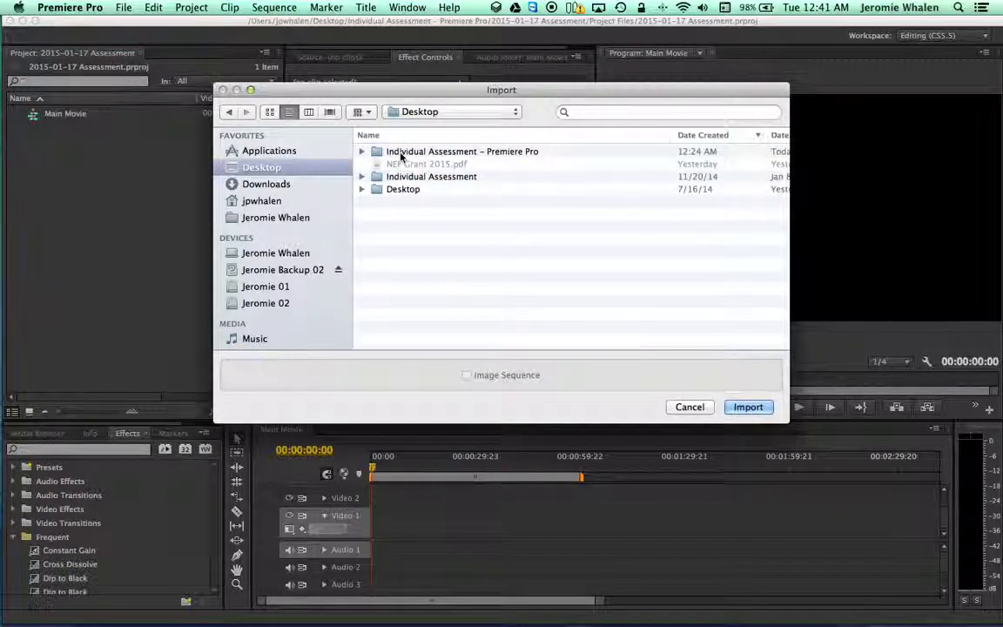
{"action": "double_click", "coordinate": [400, 153]}
{"action": "left_click", "coordinate": [398, 154]}
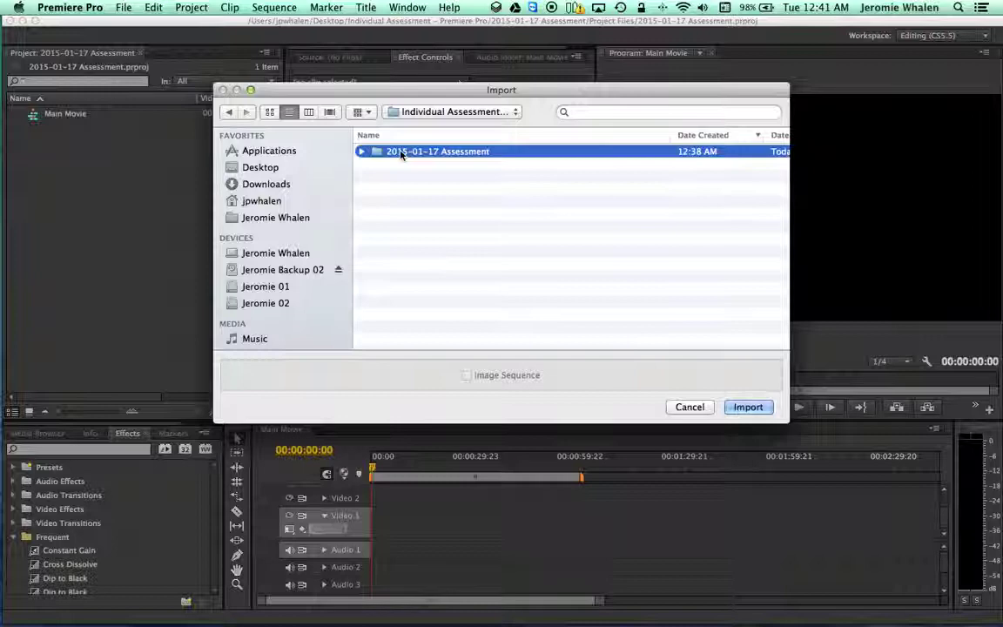
{"action": "double_click", "coordinate": [377, 154]}
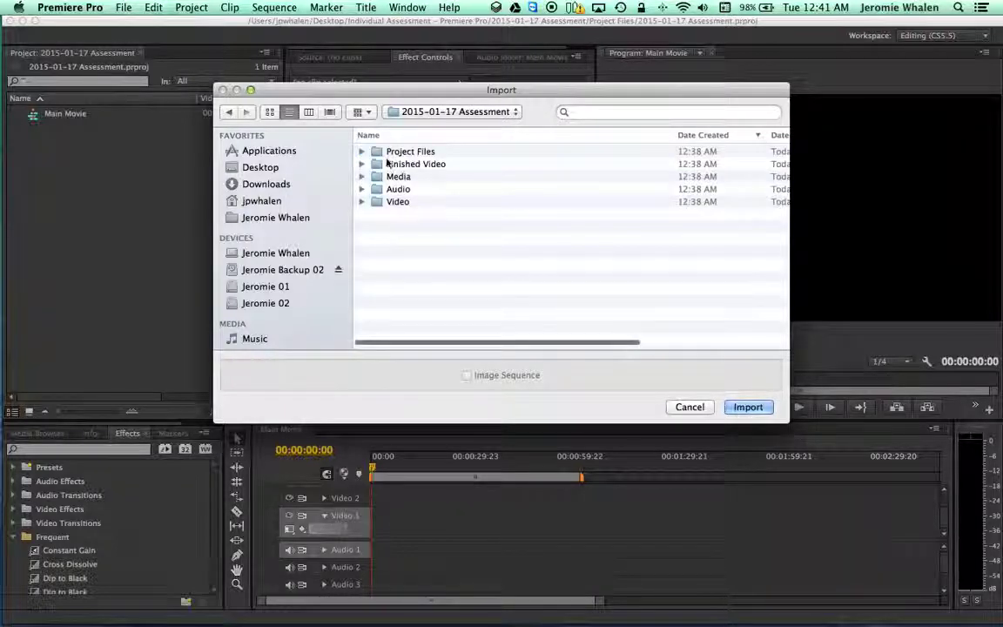
{"action": "left_click", "coordinate": [394, 201]}
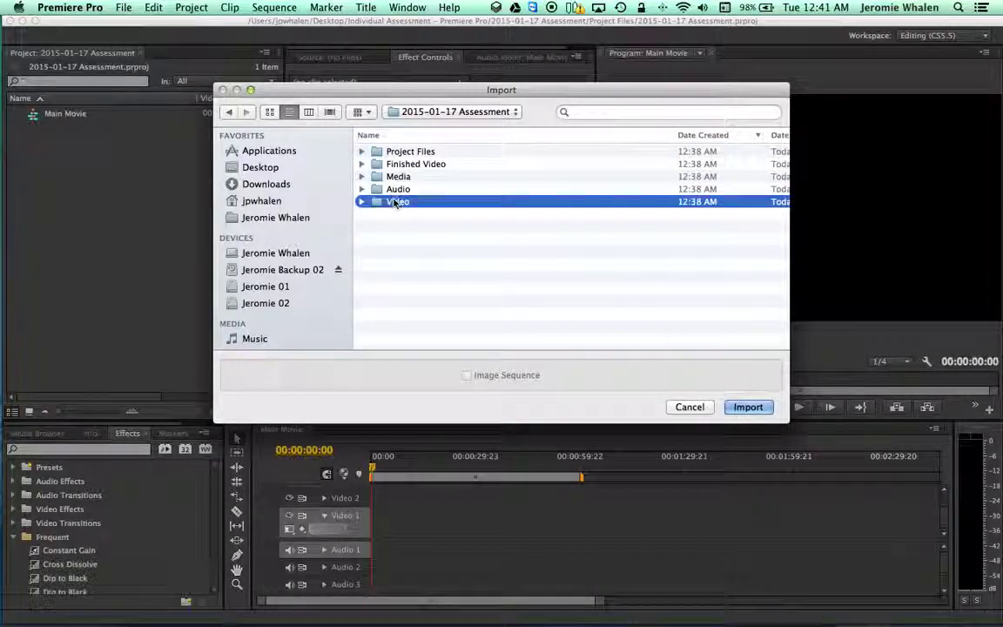
{"action": "left_click", "coordinate": [747, 407]}
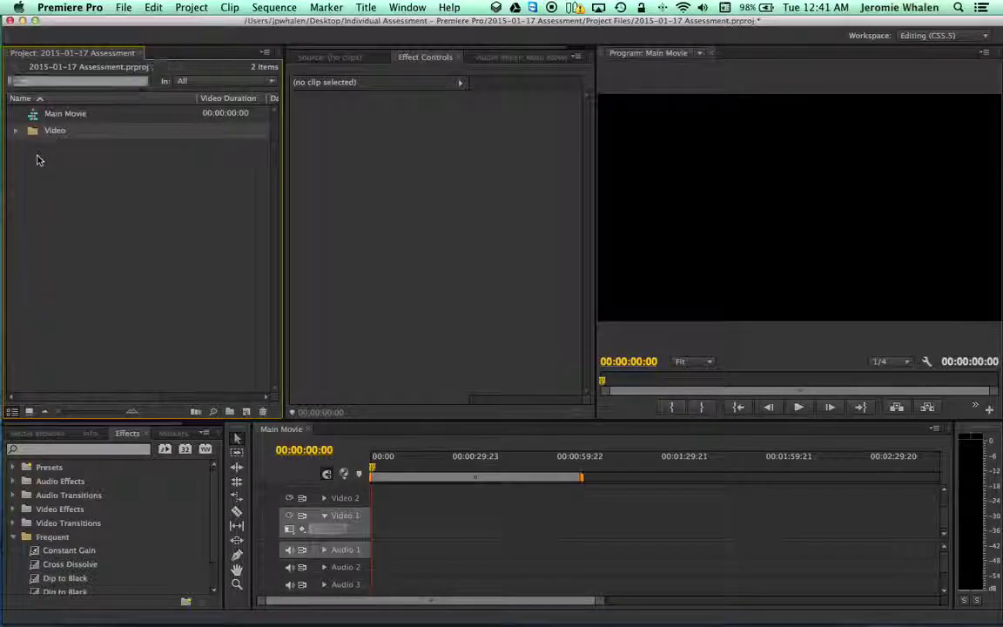
{"action": "left_click", "coordinate": [16, 131]}
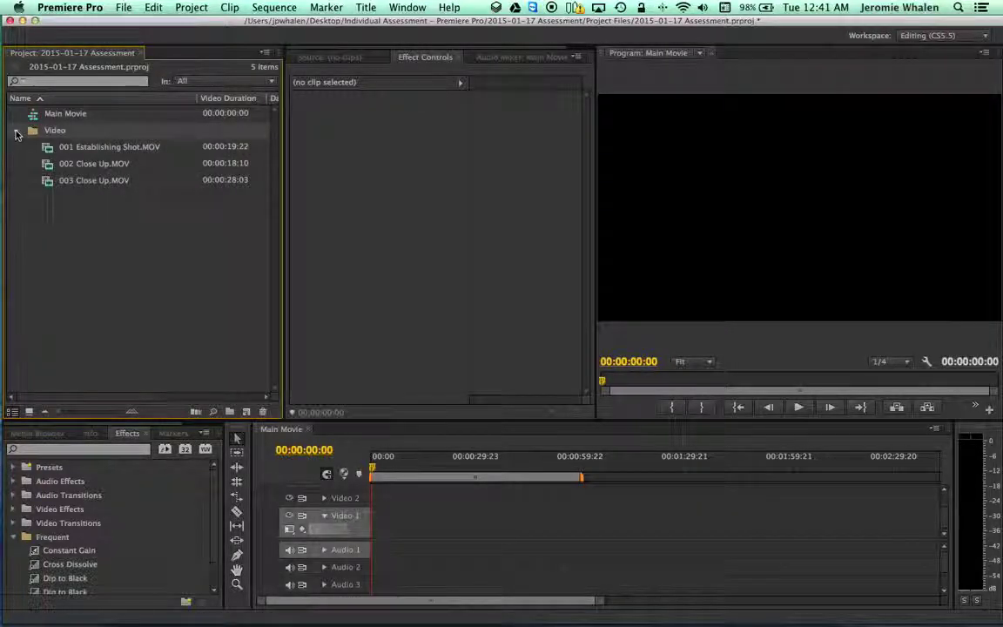
{"action": "left_click", "coordinate": [16, 132]}
{"action": "left_click", "coordinate": [16, 132]}
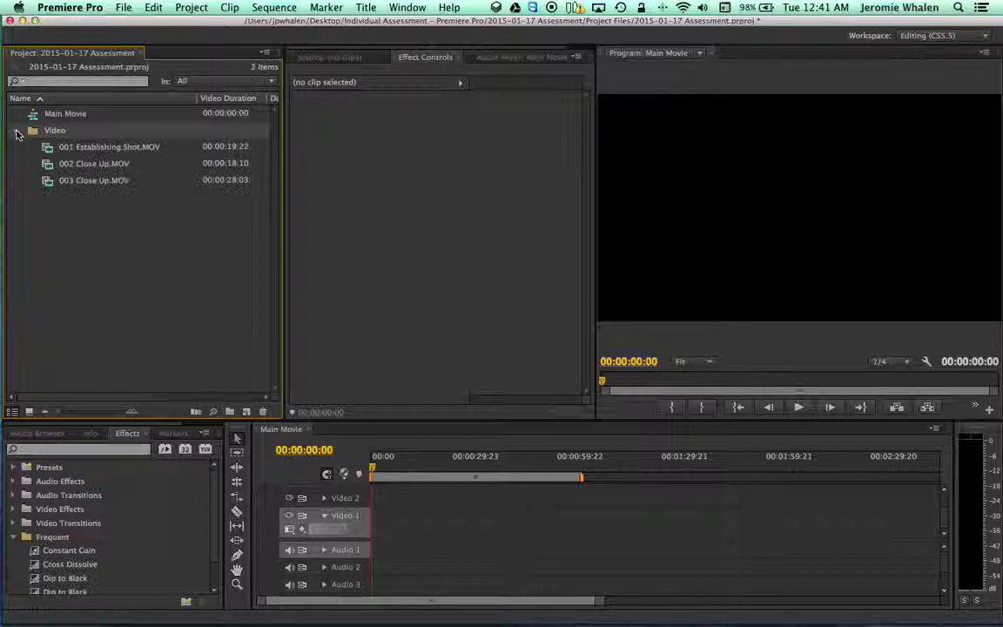
{"action": "left_click", "coordinate": [16, 132]}
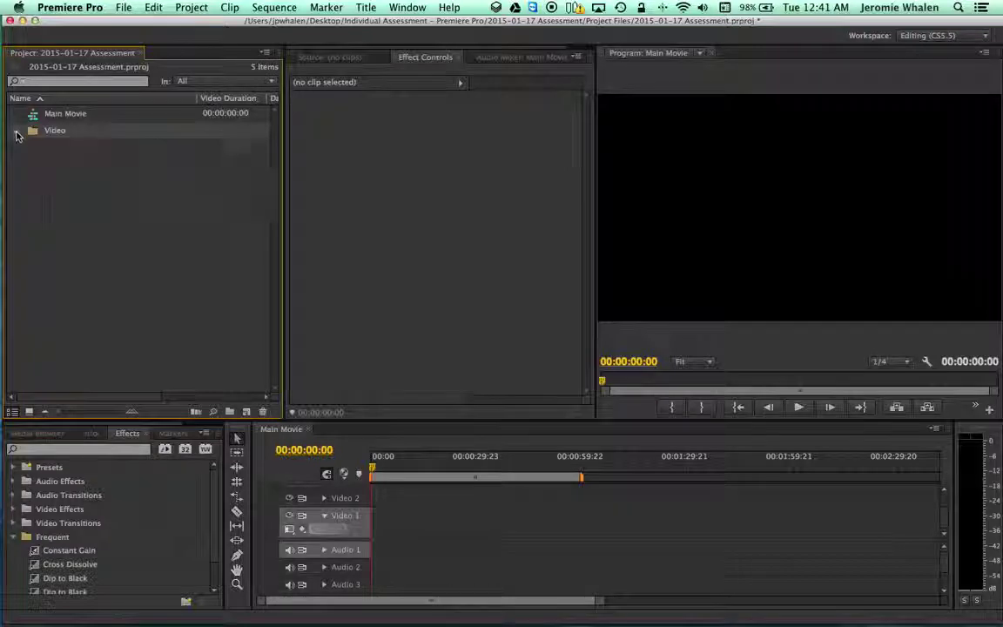
Import the Audio folder into the project
{"action": "left_click", "coordinate": [123, 9]}
{"action": "left_click", "coordinate": [143, 286]}
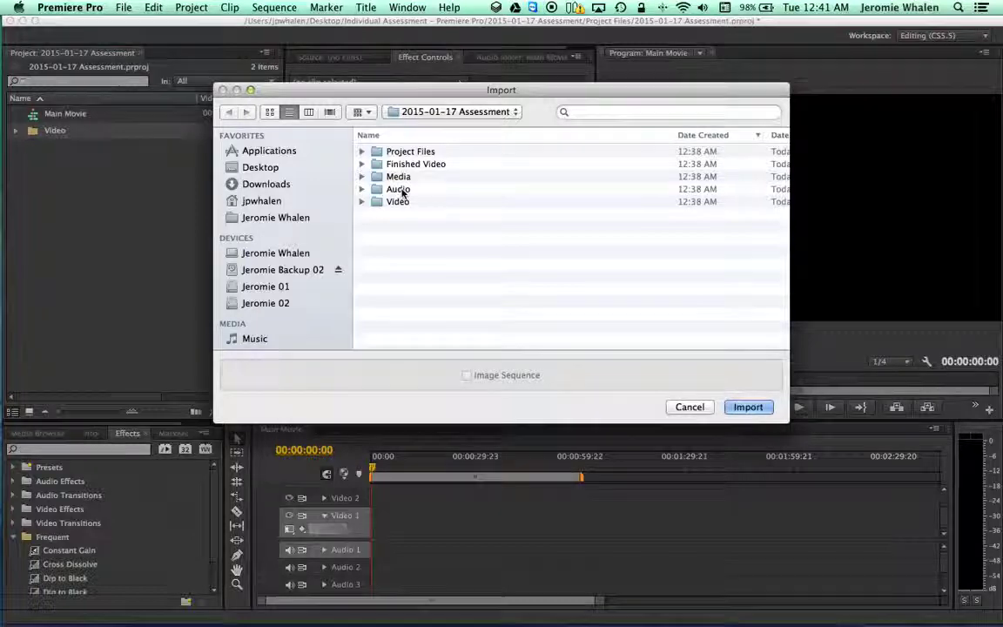
{"action": "left_click", "coordinate": [399, 189]}
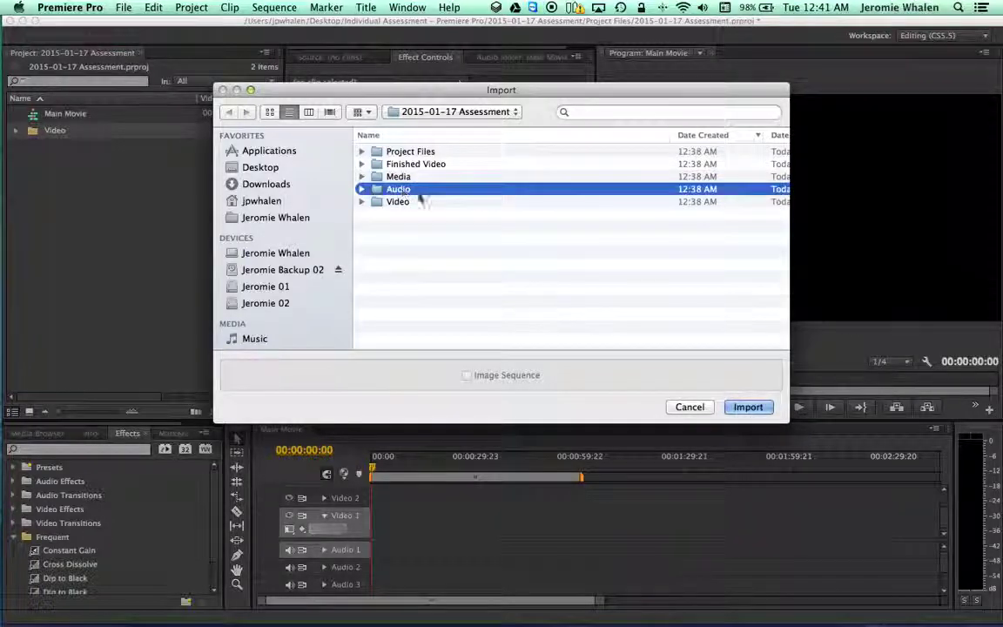
{"action": "left_click", "coordinate": [748, 408]}
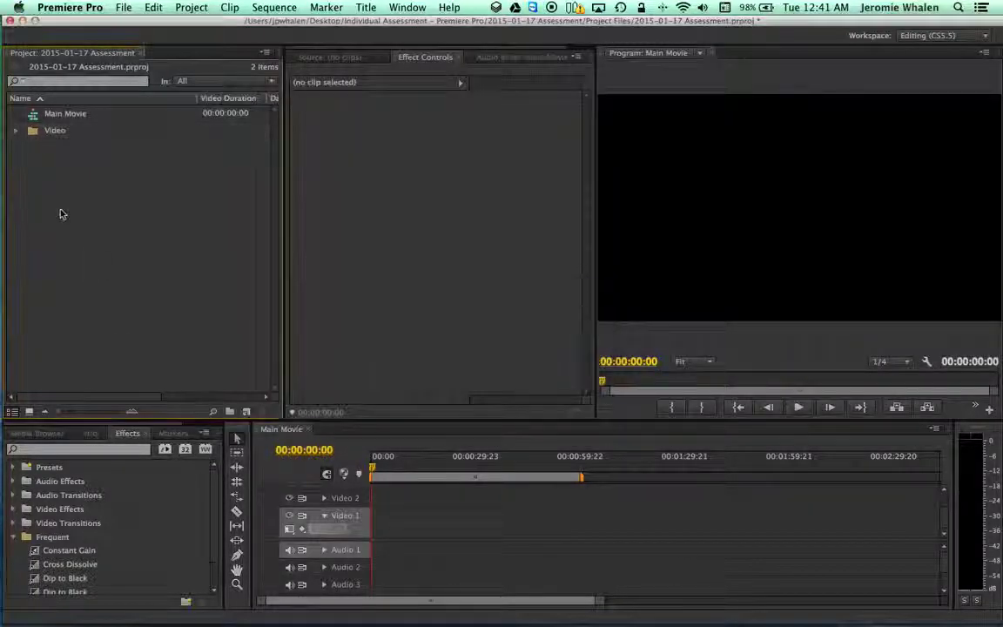
Move the Audio bin out of the Video bin to the project's top level
{"action": "left_click", "coordinate": [16, 130]}
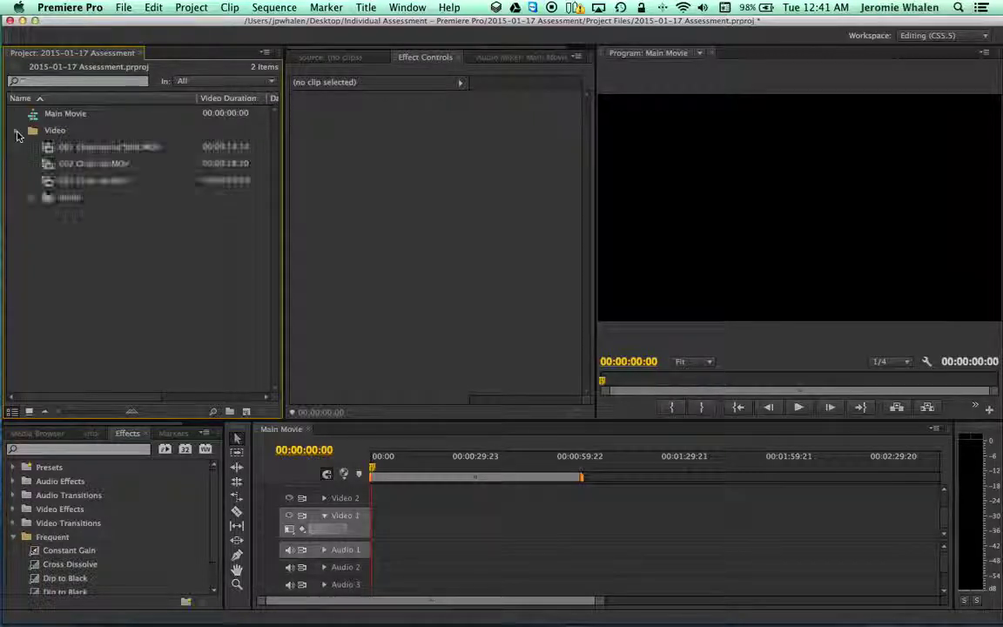
{"action": "left_click", "coordinate": [39, 198]}
{"action": "left_click_drag", "start_coordinate": [39, 225], "coordinate": [39, 228]}
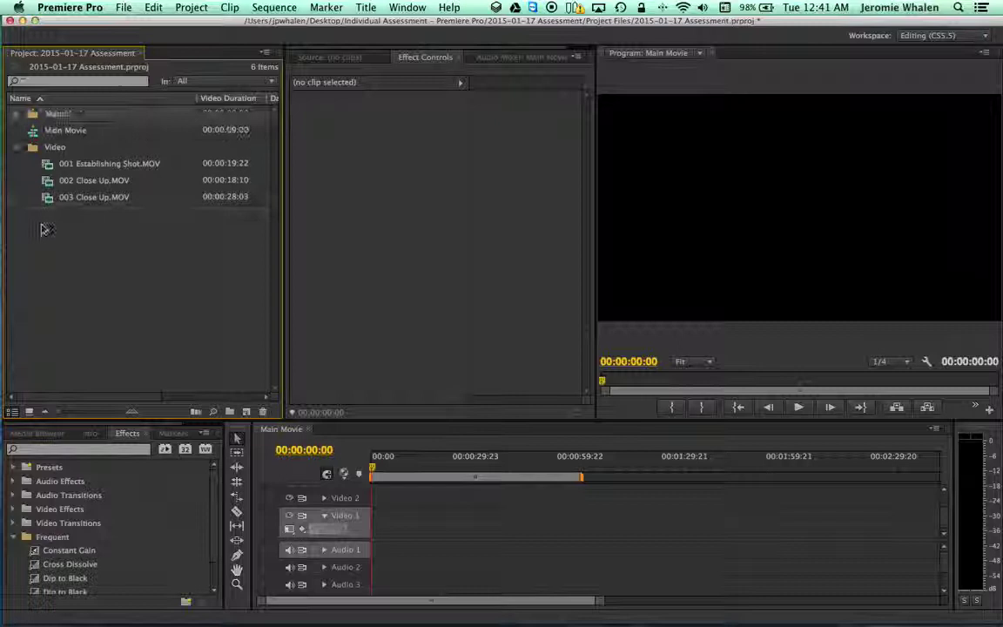
{"action": "left_click", "coordinate": [15, 149]}
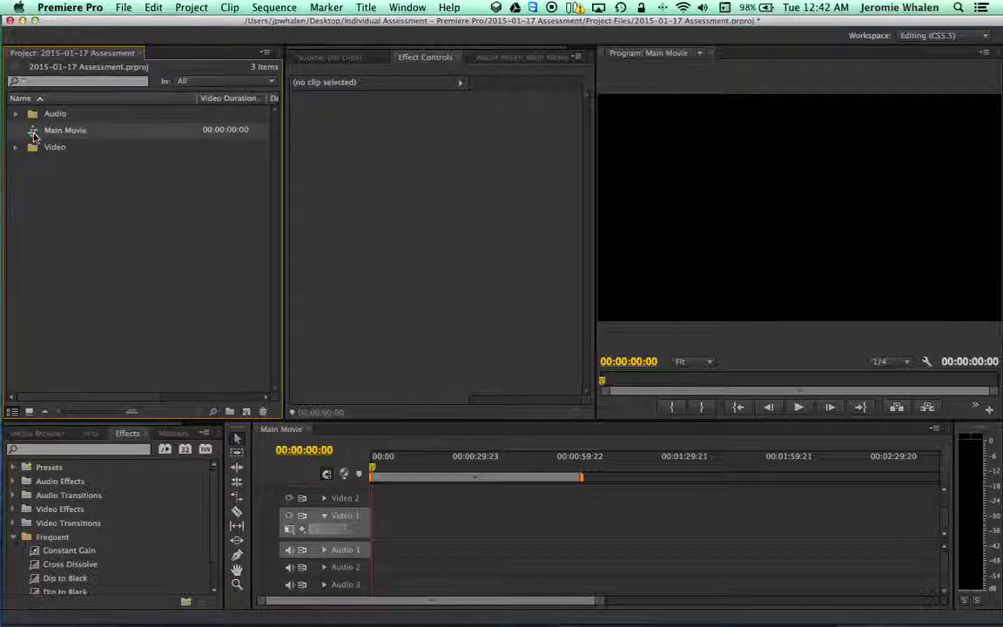
{"action": "left_click", "coordinate": [15, 148]}
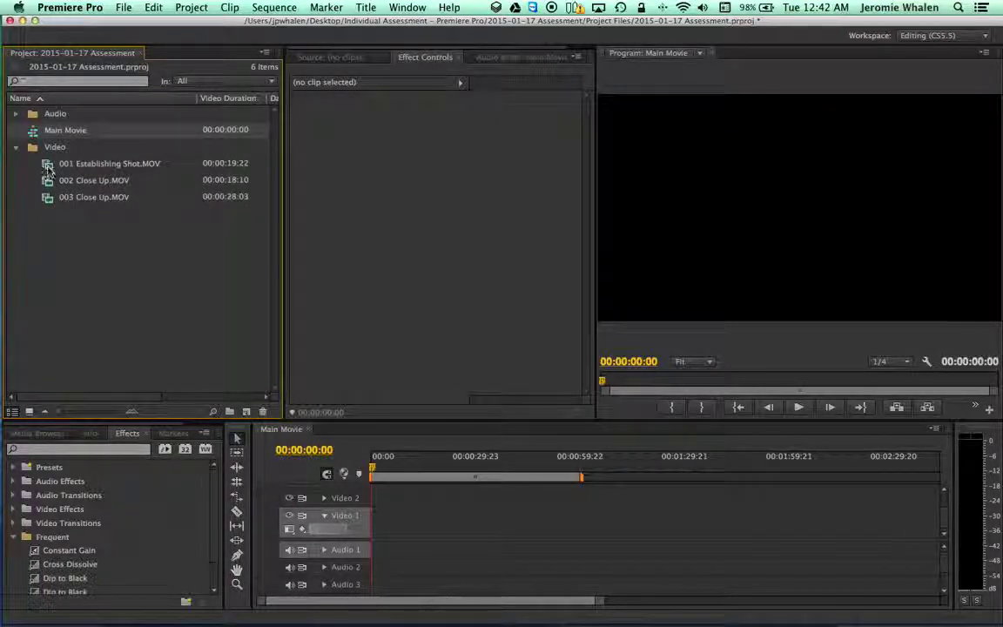
Mark 001 Establishing Shot with an In point at 00:00:01:17 and an Out near its end
{"action": "double_click", "coordinate": [48, 165]}
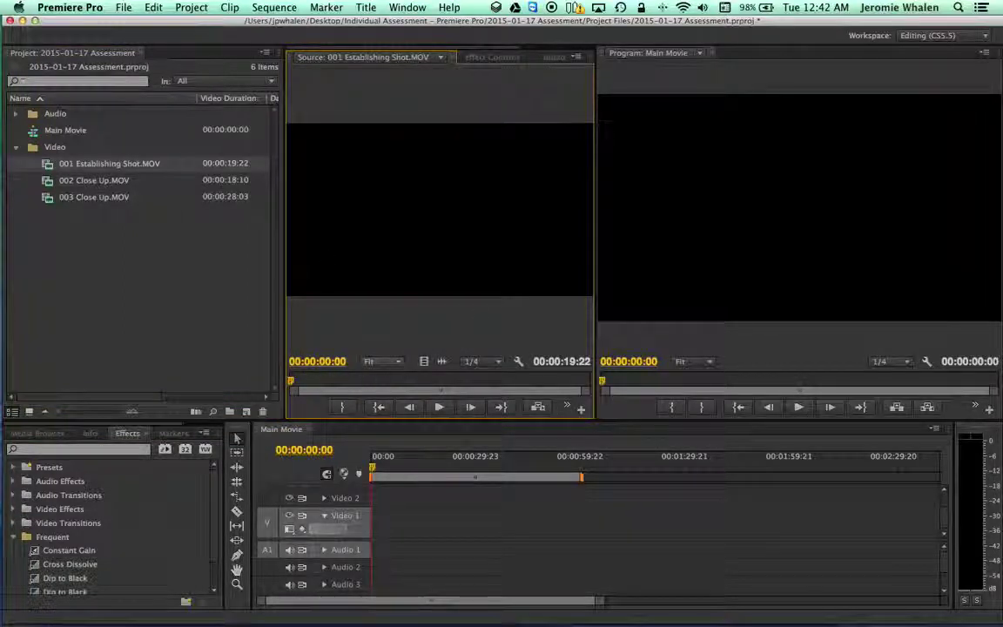
{"action": "key", "text": "space"}
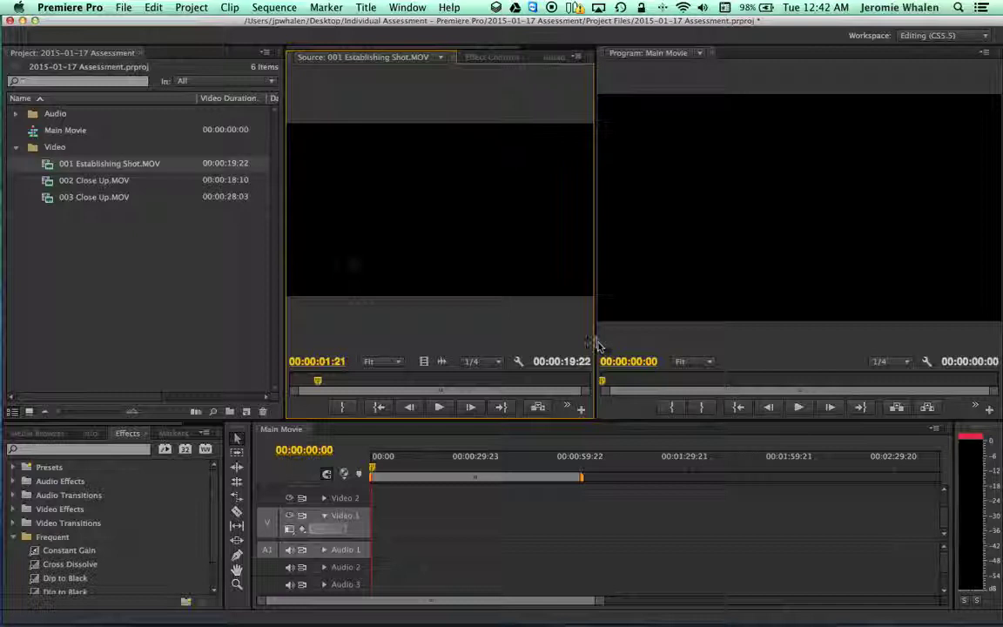
{"action": "left_click_drag", "start_coordinate": [595, 344], "coordinate": [738, 342]}
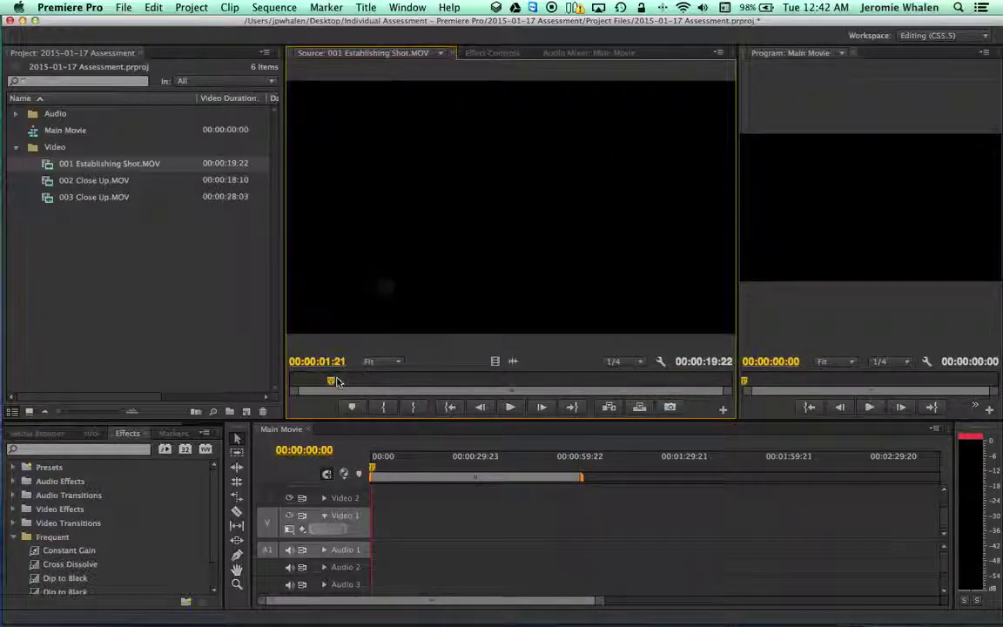
{"action": "mouse_move", "coordinate": [337, 382]}
{"action": "left_mouse_down"}
{"action": "mouse_move", "coordinate": [478, 382]}
{"action": "mouse_move", "coordinate": [331, 383]}
{"action": "left_mouse_up"}
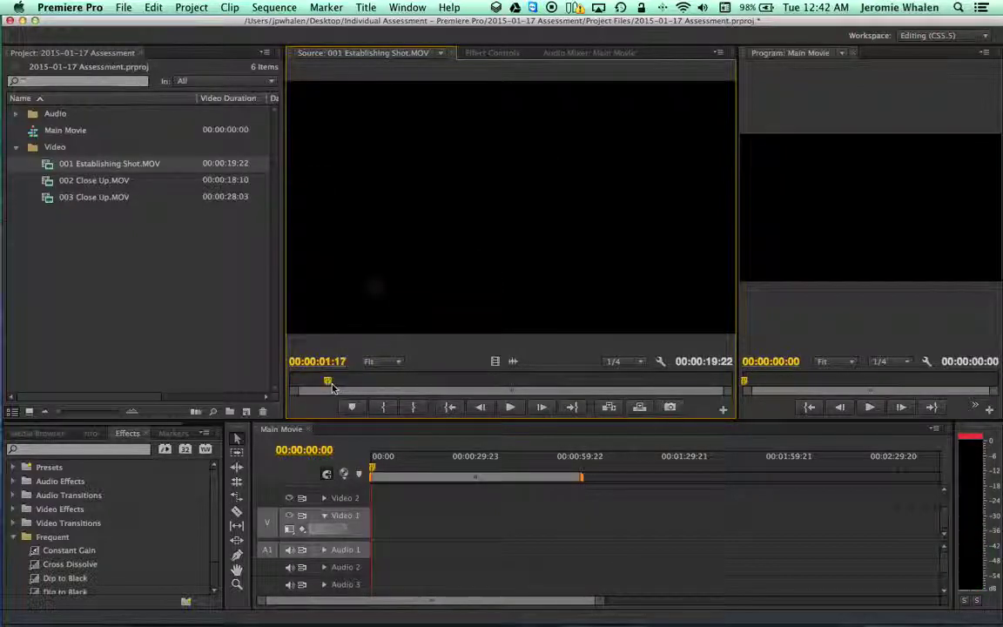
{"action": "key", "text": "i"}
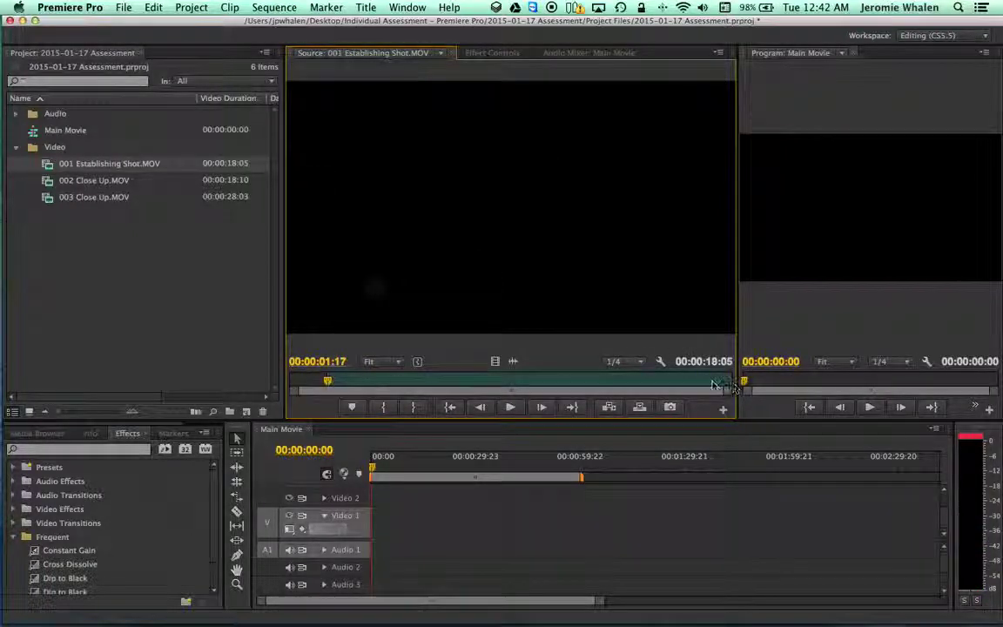
{"action": "left_click", "coordinate": [697, 382]}
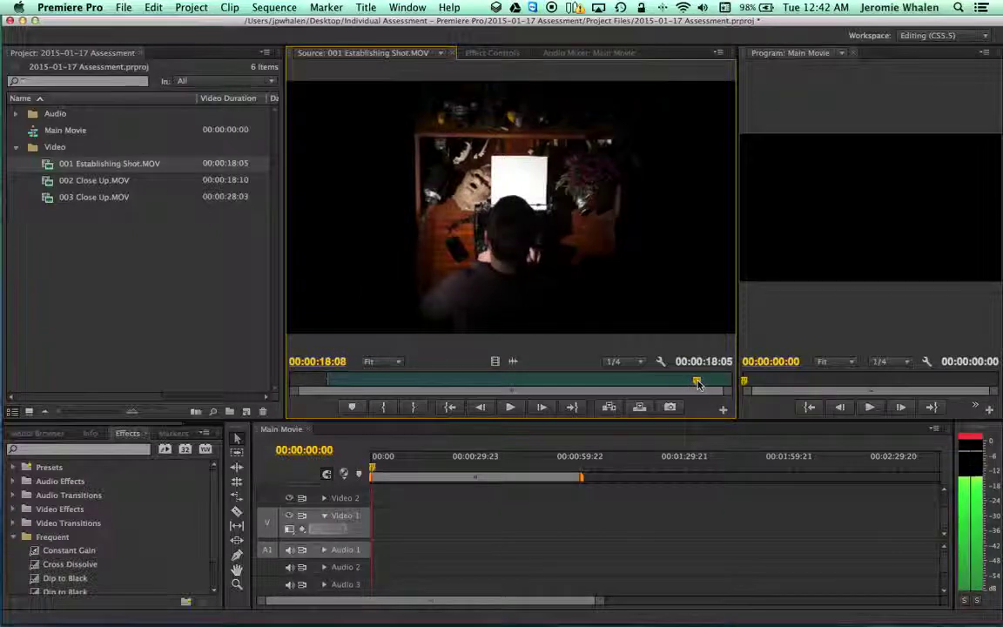
{"action": "mouse_move", "coordinate": [697, 382]}
{"action": "left_mouse_down"}
{"action": "mouse_move", "coordinate": [668, 383]}
{"action": "mouse_move", "coordinate": [711, 387]}
{"action": "mouse_move", "coordinate": [696, 386]}
{"action": "left_mouse_up"}
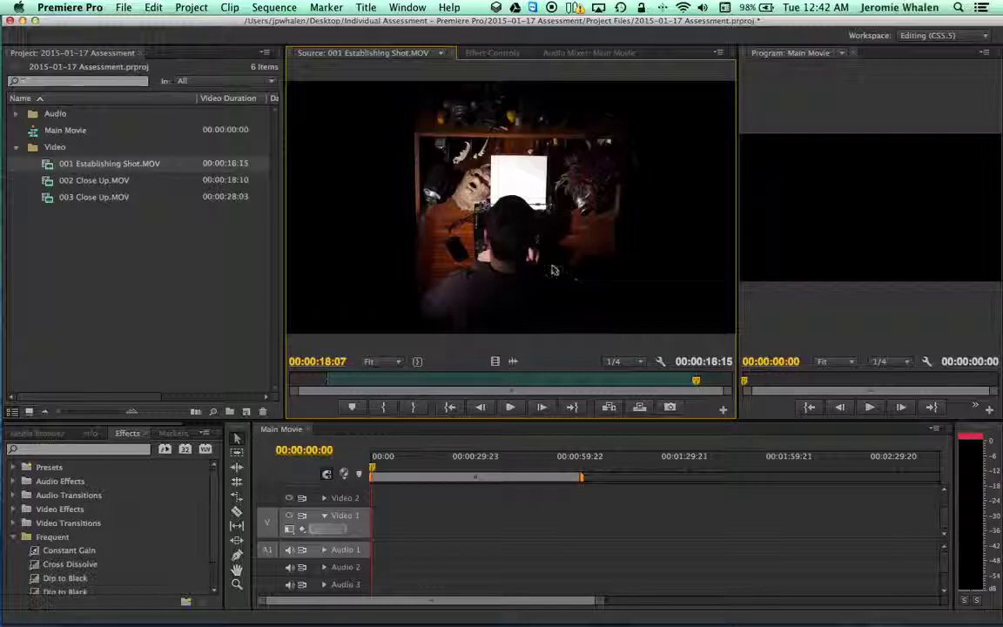
Place the trimmed establishing shot at the start of Main Movie and park the playhead at 00:00:14:04
{"action": "left_click_drag", "start_coordinate": [553, 270], "coordinate": [377, 519]}
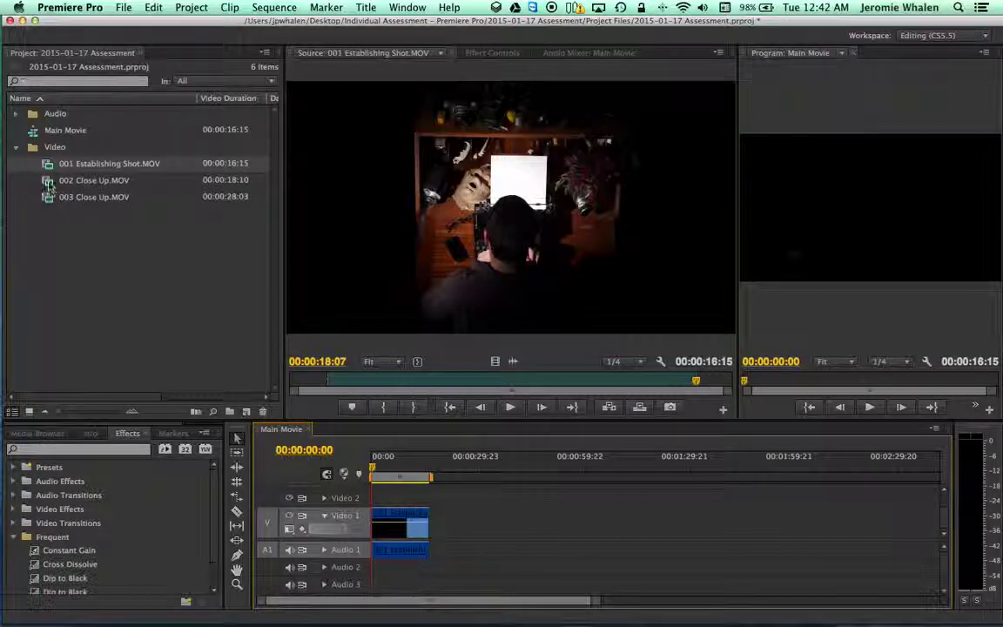
{"action": "left_click", "coordinate": [49, 181]}
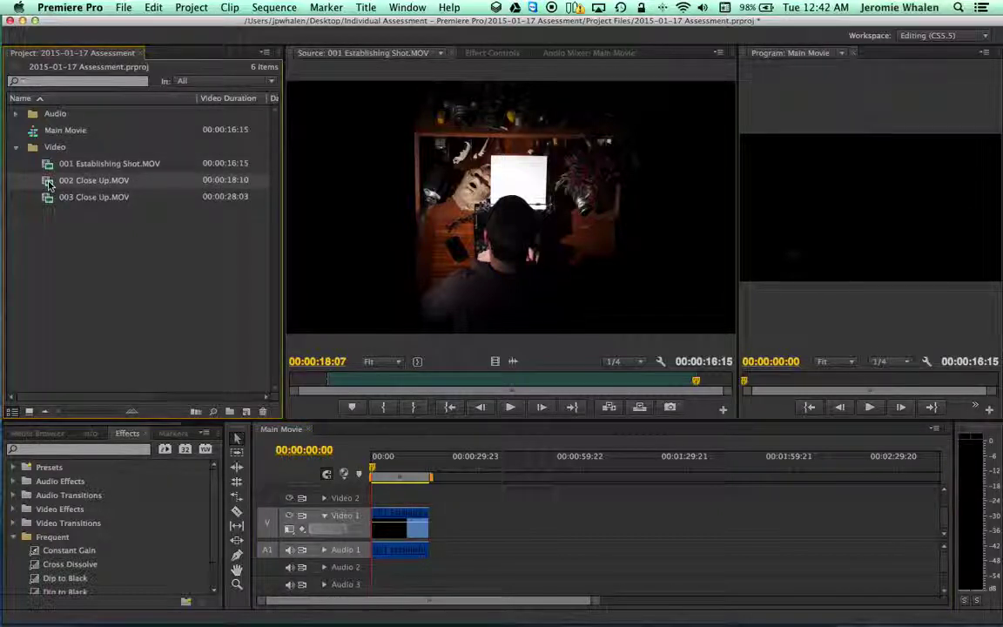
{"action": "left_click", "coordinate": [422, 474]}
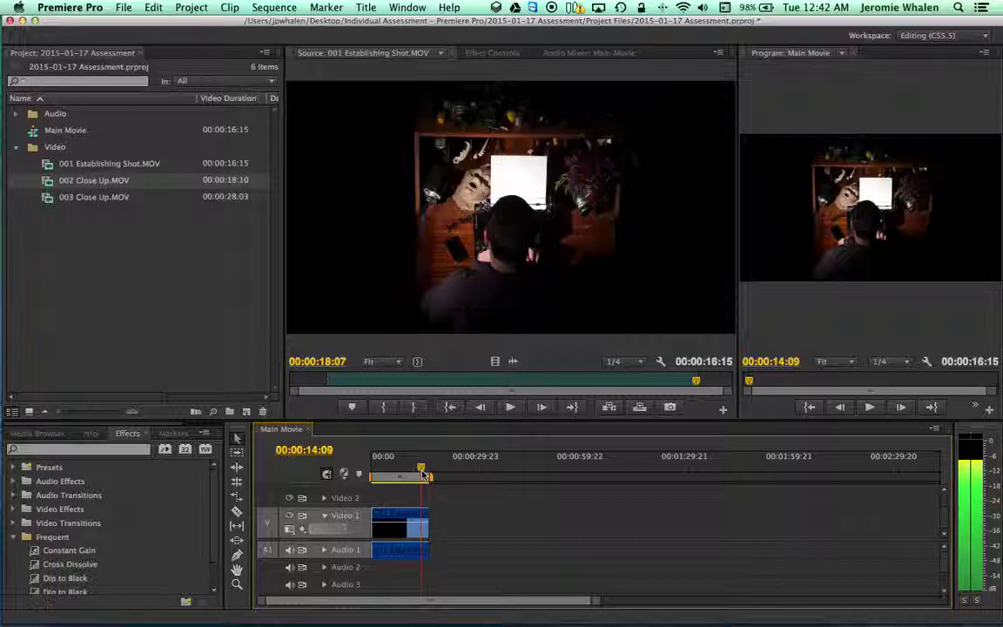
{"action": "left_click_drag", "start_coordinate": [423, 475], "coordinate": [419, 475]}
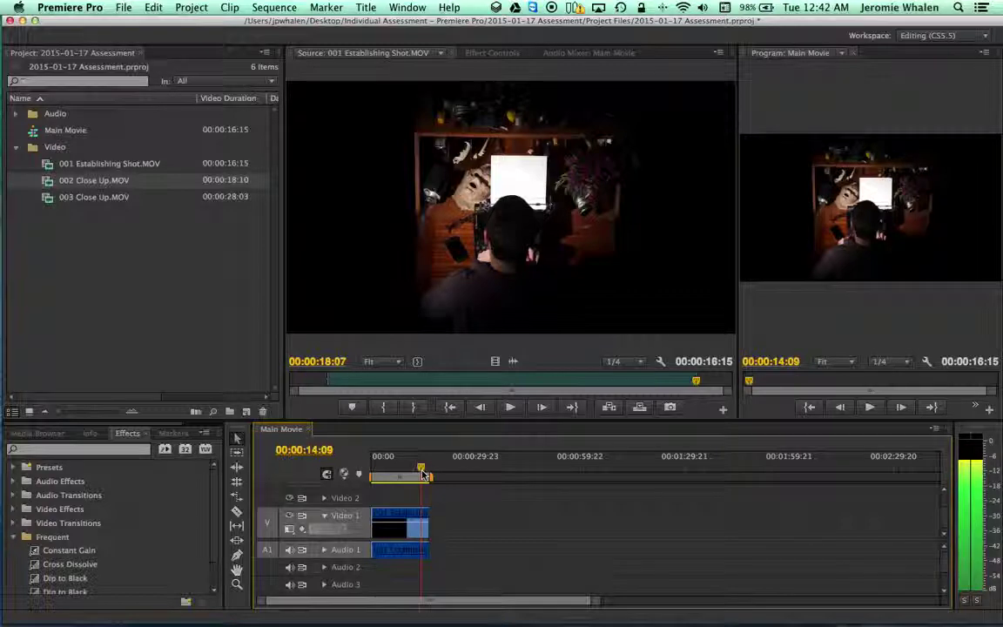
Mark 002 Close Up from 00:00:09:00 and overwrite its 00:00:06:08 section into Main Movie at 00:00:14:04
{"action": "double_click", "coordinate": [50, 184]}
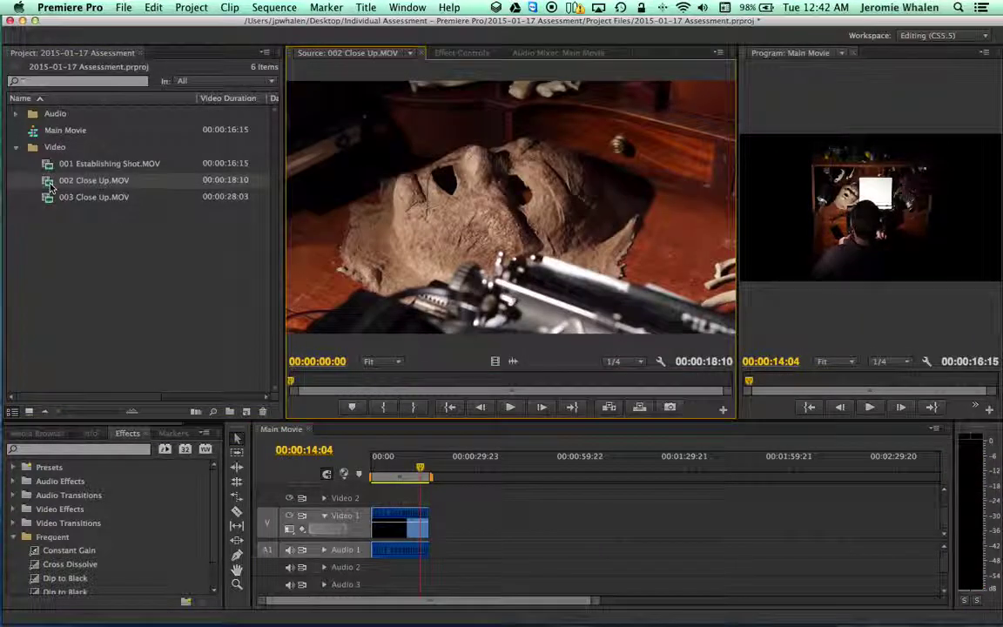
{"action": "left_click_drag", "start_coordinate": [301, 383], "coordinate": [498, 383]}
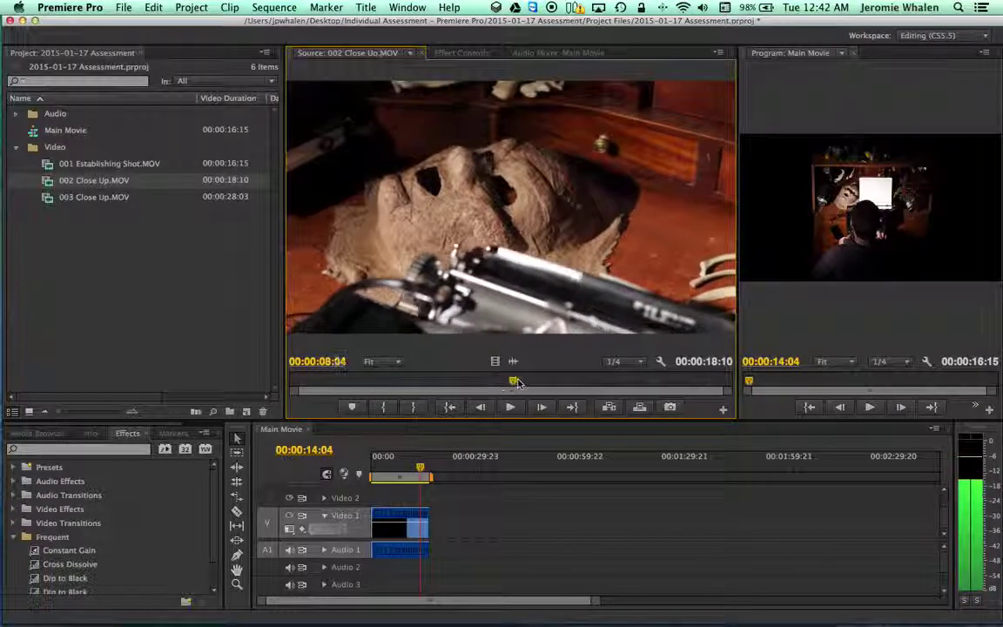
{"action": "mouse_move", "coordinate": [516, 384]}
{"action": "left_mouse_down"}
{"action": "mouse_move", "coordinate": [551, 379]}
{"action": "mouse_move", "coordinate": [506, 383]}
{"action": "left_mouse_up"}
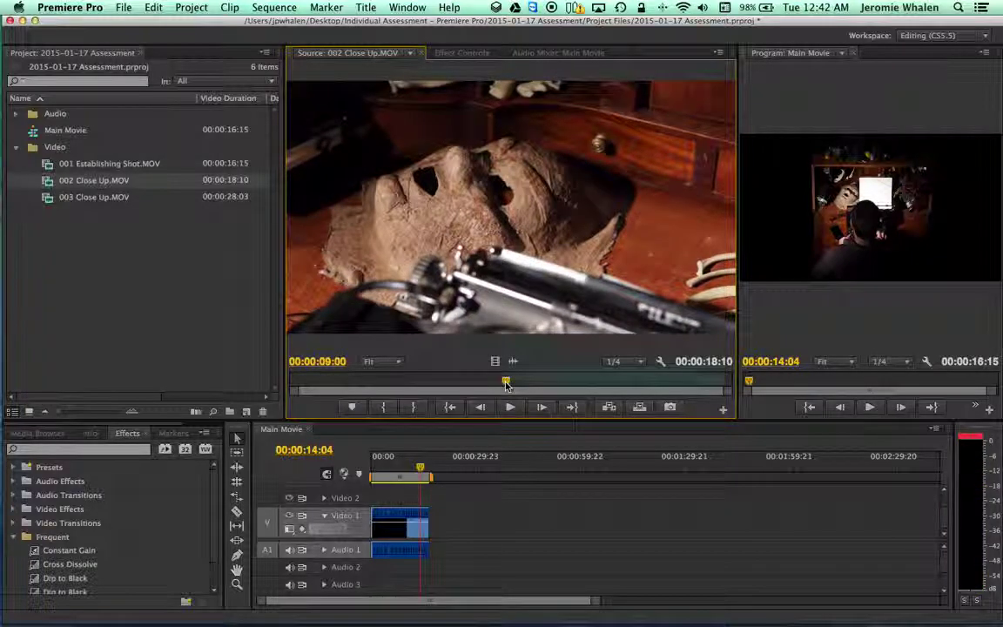
{"action": "key", "text": "i"}
{"action": "left_click", "coordinate": [693, 383]}
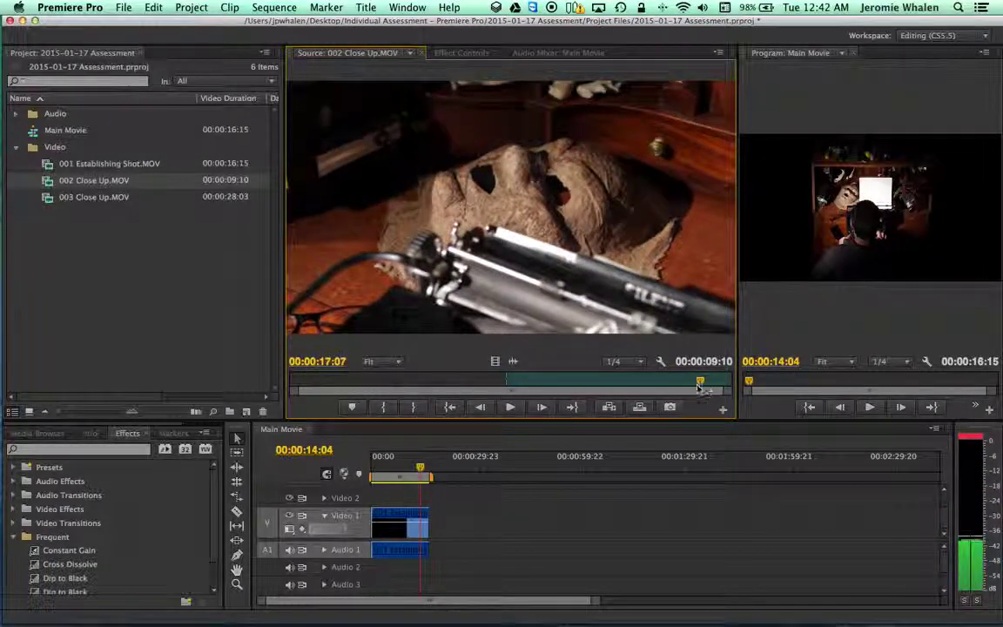
{"action": "left_click_drag", "start_coordinate": [701, 386], "coordinate": [657, 385]}
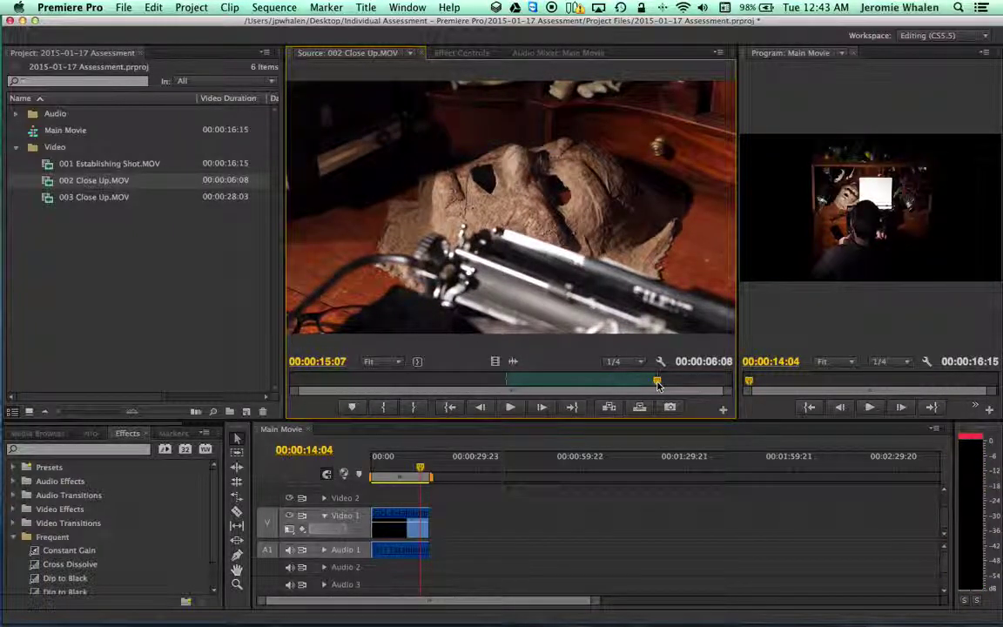
{"action": "left_click_drag", "start_coordinate": [476, 472], "coordinate": [442, 533]}
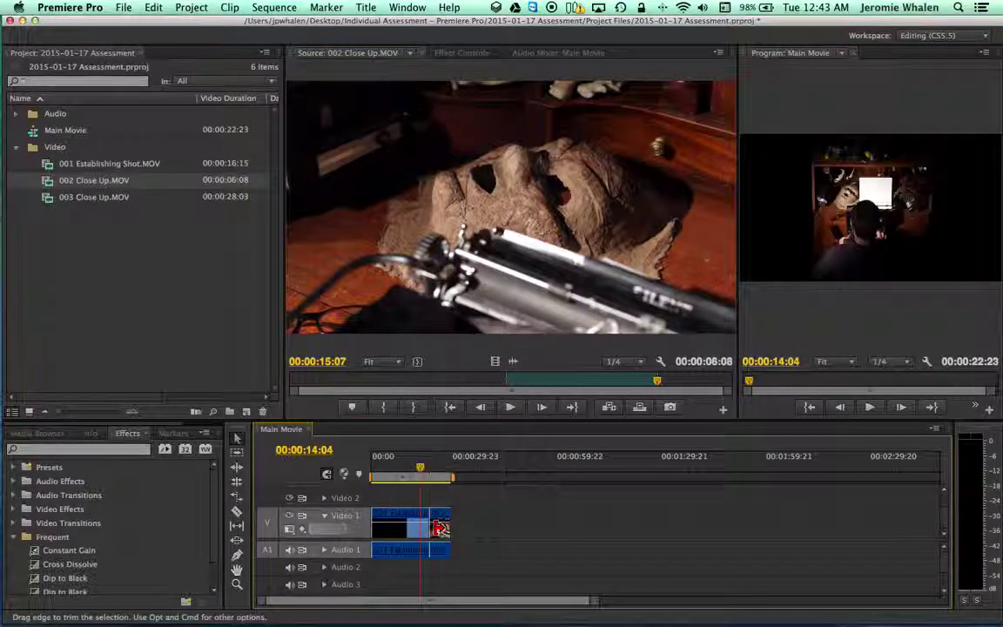
Mark In and Out points on 003 Close Up for a 00:00:14:14 section
{"action": "double_click", "coordinate": [48, 199]}
{"action": "left_click_drag", "start_coordinate": [345, 360], "coordinate": [651, 382]}
{"action": "key", "text": "i"}
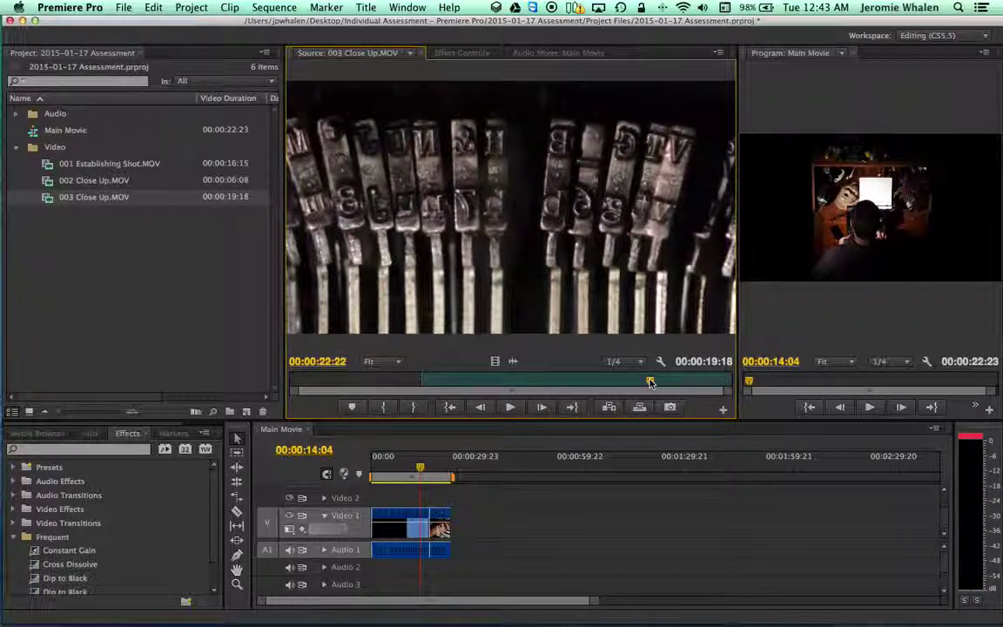
{"action": "key", "text": "o"}
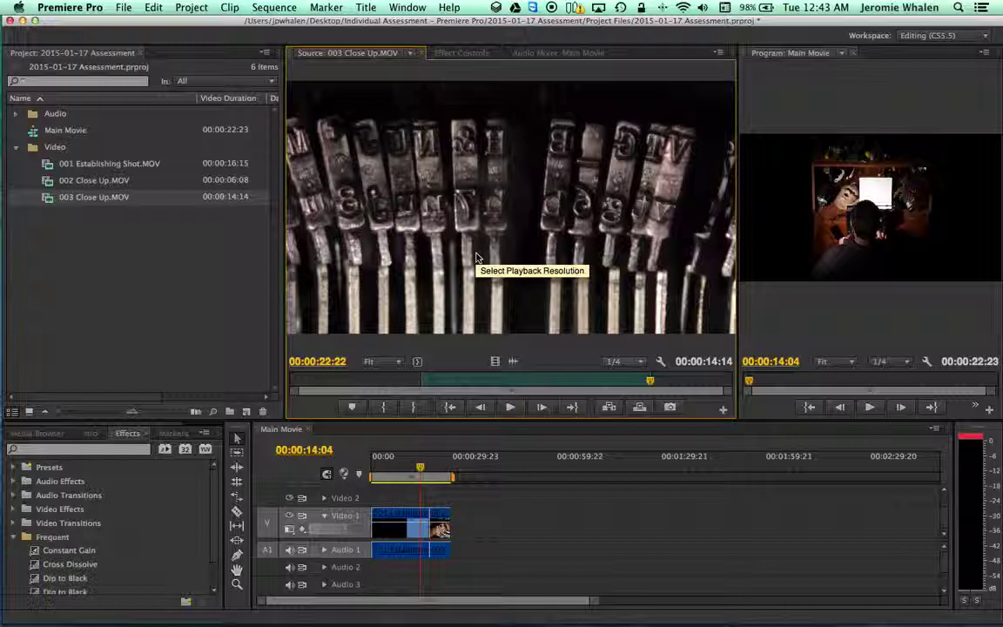
Append the 003 section after the close-up and play Main Movie back
{"action": "left_click_drag", "start_coordinate": [488, 358], "coordinate": [454, 538]}
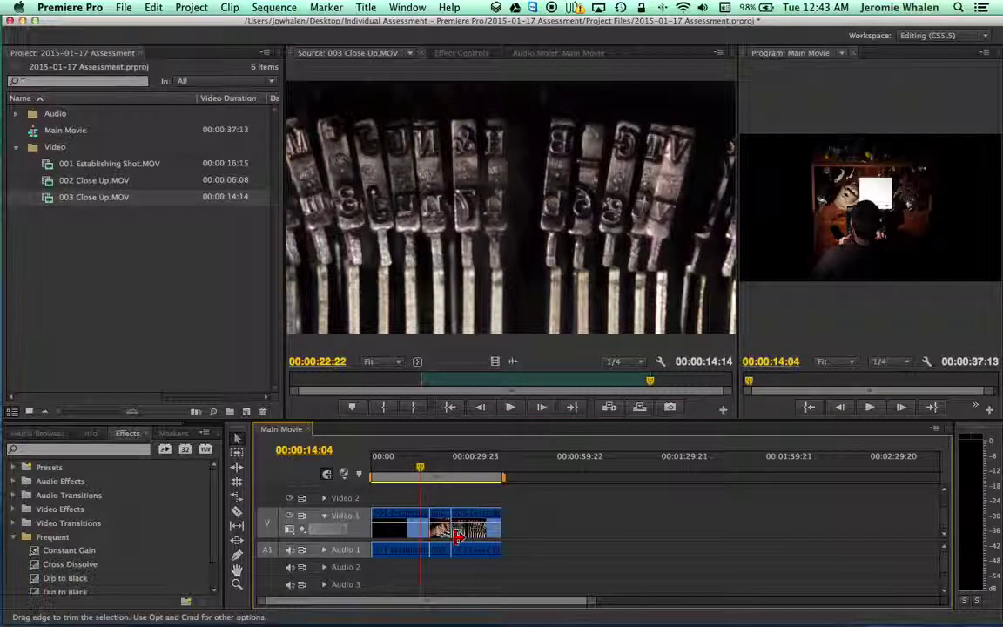
{"action": "left_click", "coordinate": [405, 471]}
{"action": "key", "text": "space"}
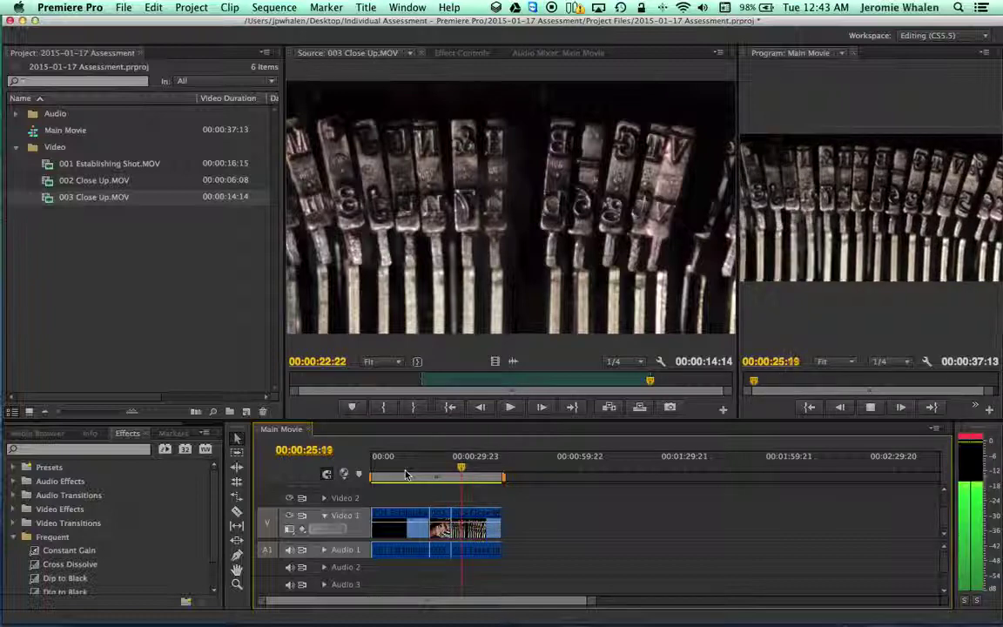
{"action": "key", "text": "space"}
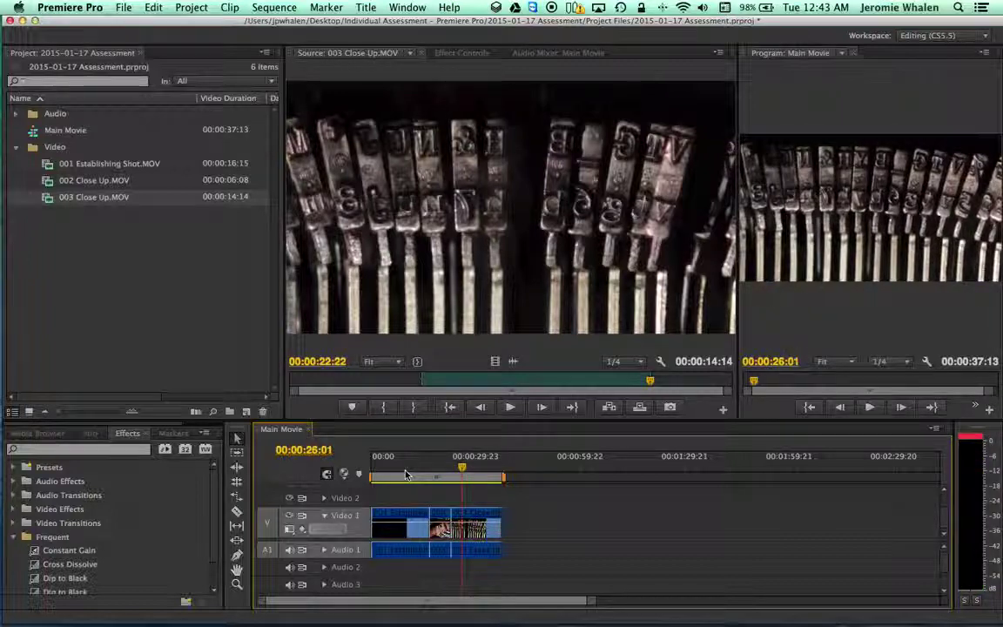
Apply Dip to Black from Video Transitions > Dissolve to the first cut and preview it
{"action": "left_click", "coordinate": [64, 451]}
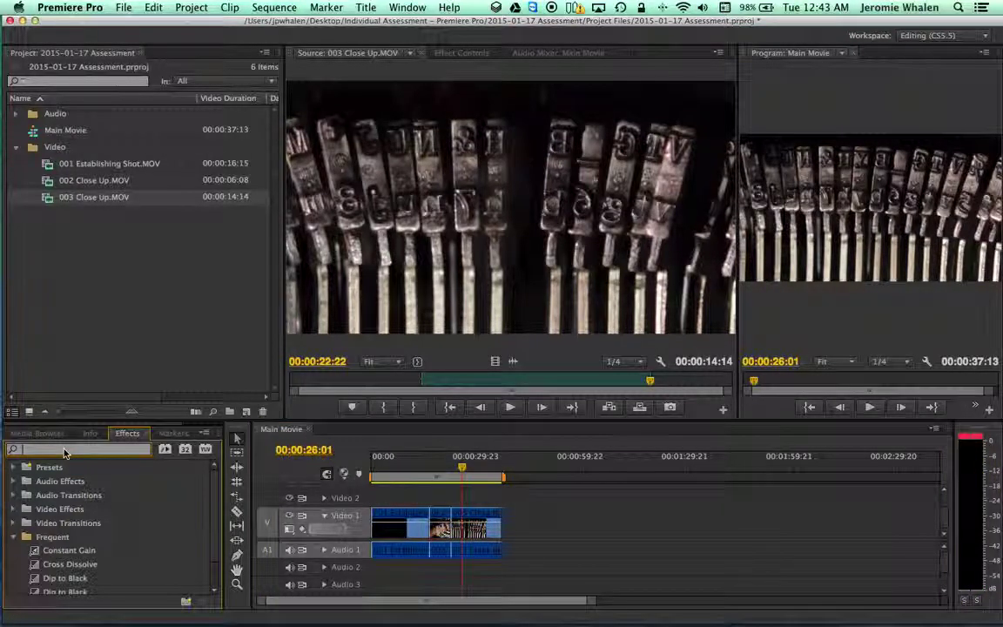
{"action": "left_click", "coordinate": [13, 538]}
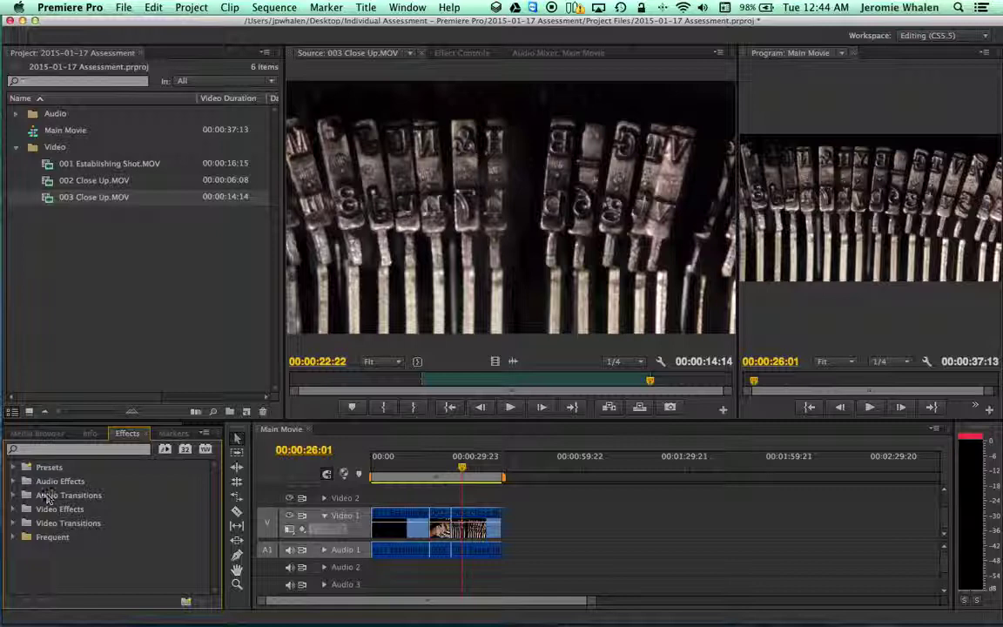
{"action": "left_click", "coordinate": [13, 522]}
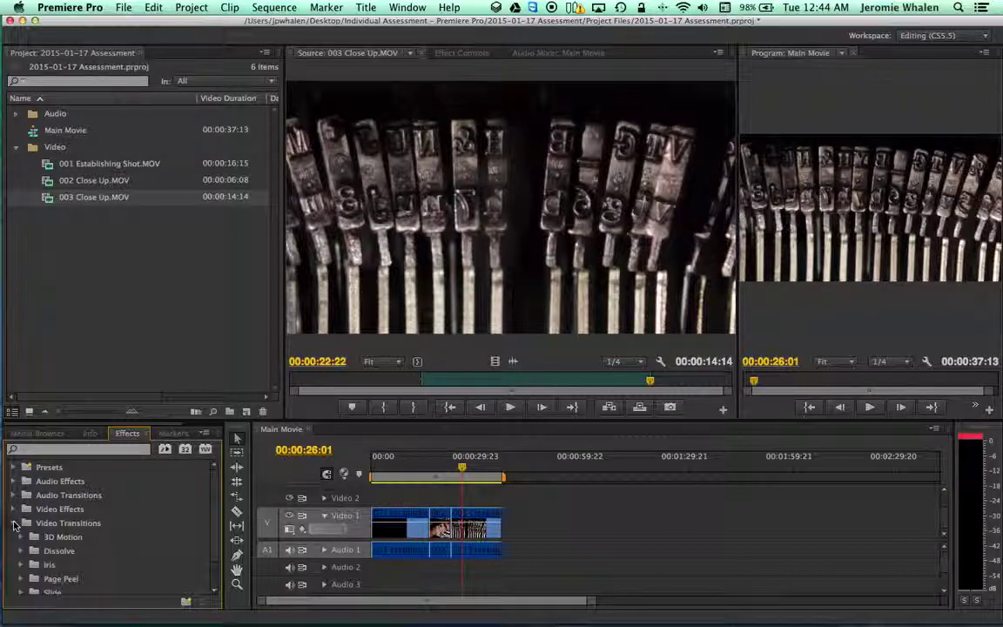
{"action": "scroll", "coordinate": [57, 537], "scroll_direction": "down", "scroll_amount": 2}
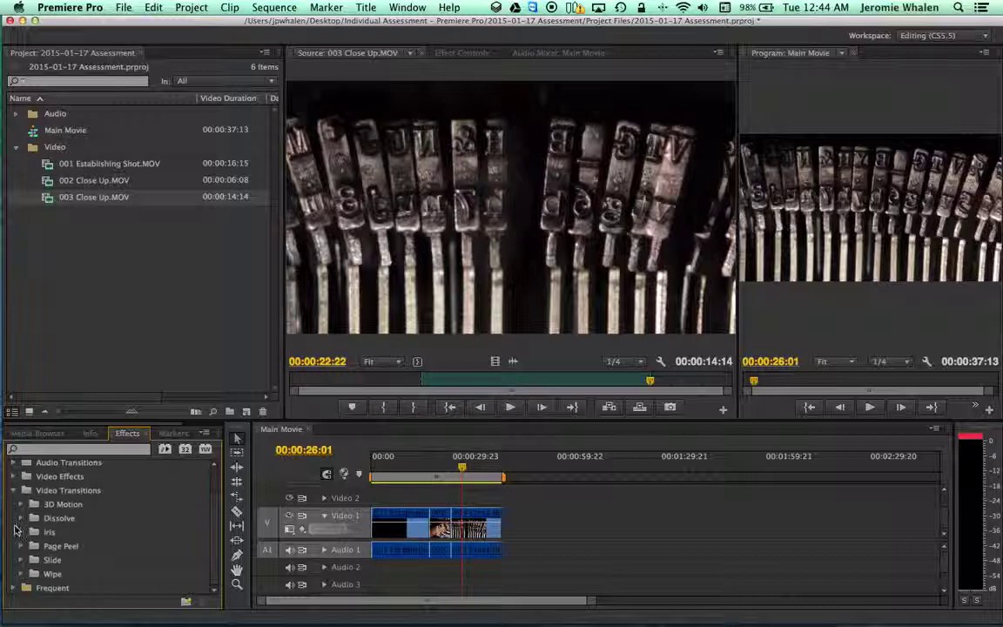
{"action": "left_click", "coordinate": [21, 518]}
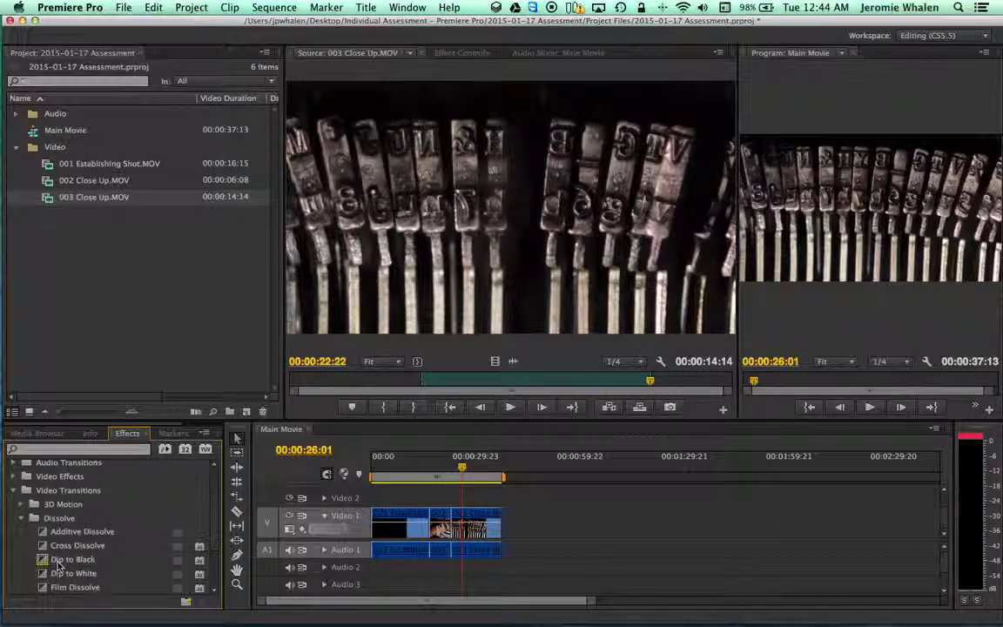
{"action": "left_click_drag", "start_coordinate": [58, 565], "coordinate": [440, 530]}
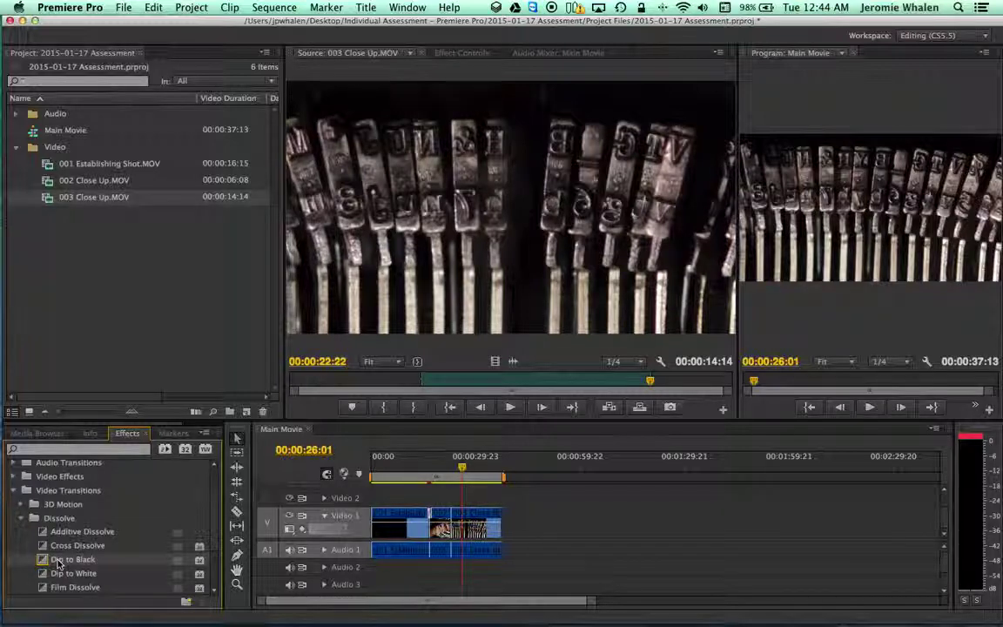
{"action": "left_click_drag", "start_coordinate": [72, 560], "coordinate": [441, 521]}
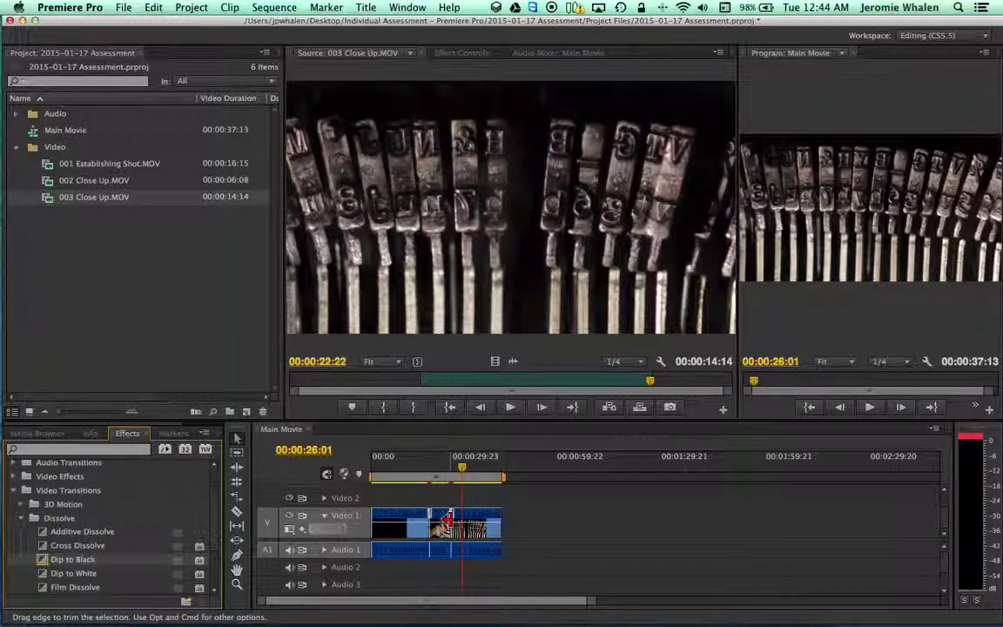
{"action": "left_click", "coordinate": [424, 480]}
{"action": "key", "text": "space"}
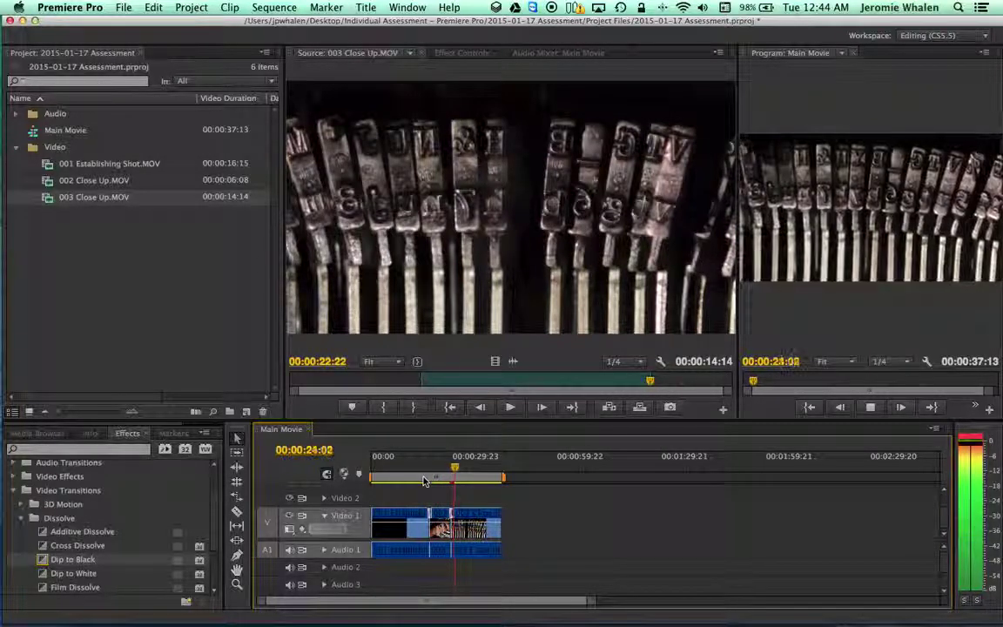
{"action": "key", "text": "space"}
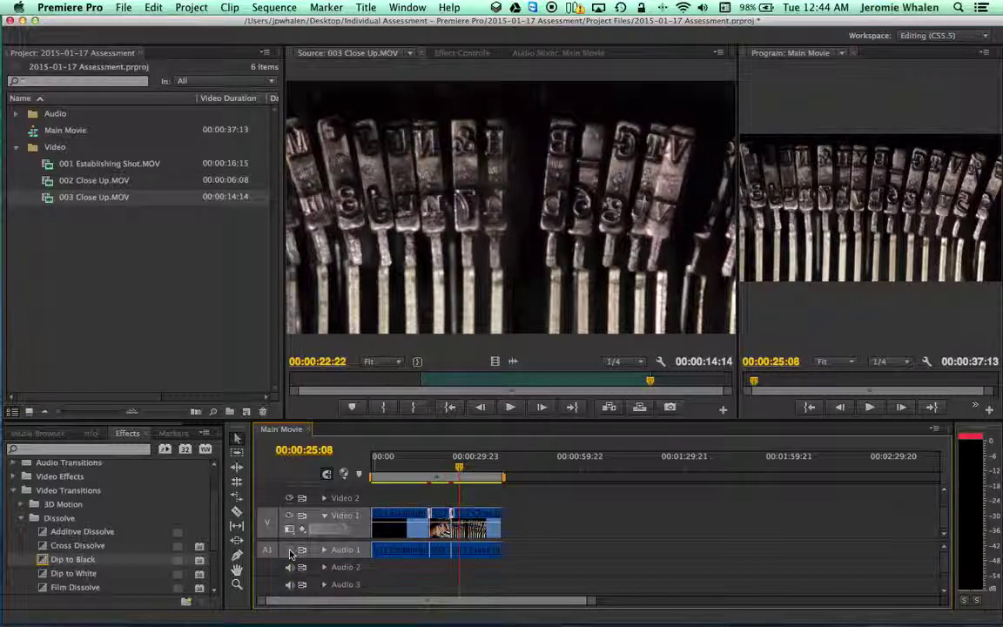
Place 001 Typewriter Audio.wav on Audio 2 at the start of Main Movie
{"action": "key", "text": "space"}
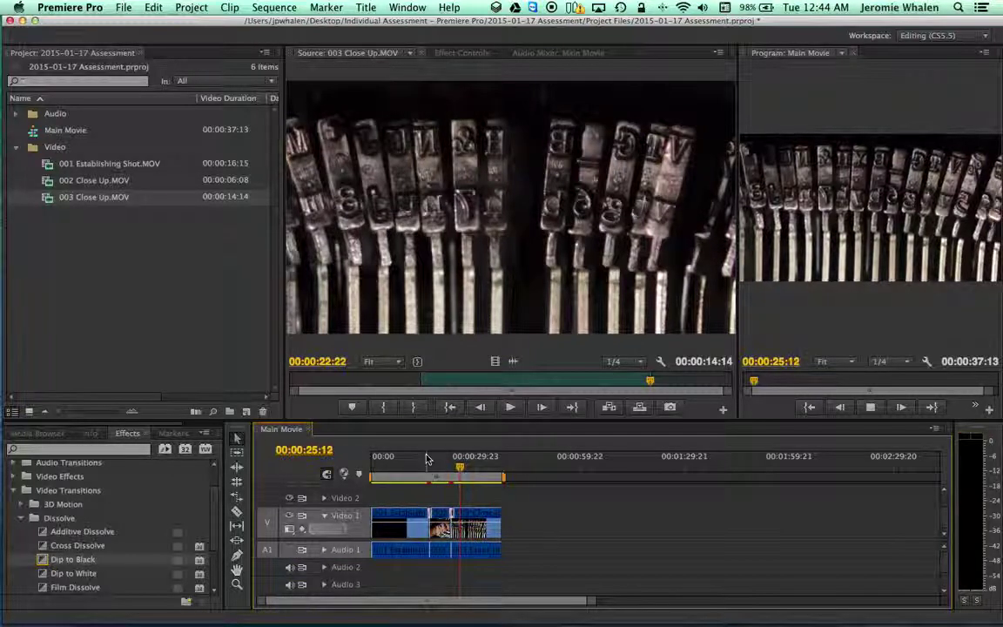
{"action": "left_click", "coordinate": [16, 147]}
{"action": "left_click", "coordinate": [16, 114]}
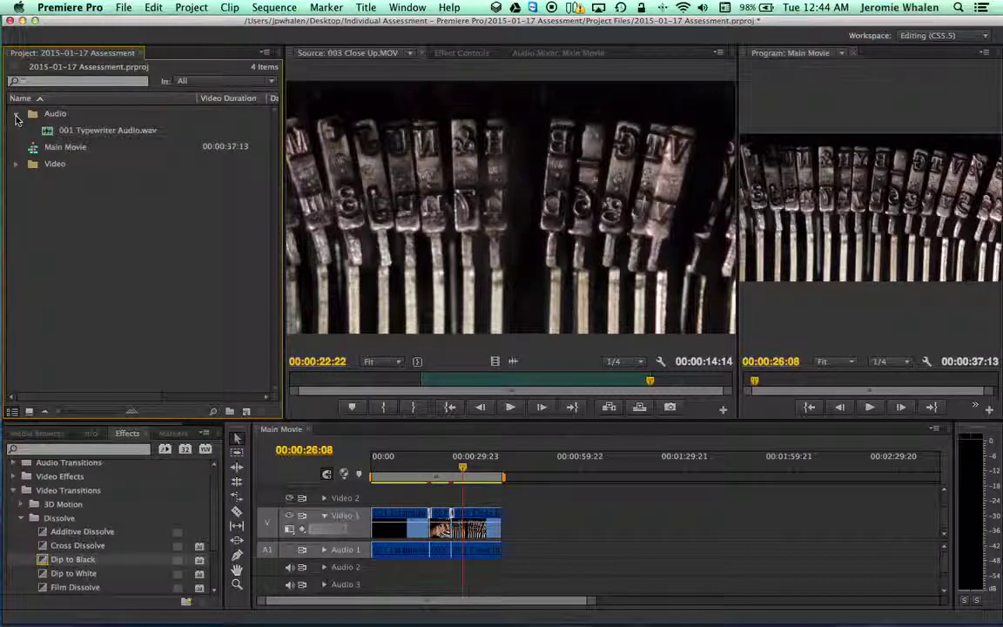
{"action": "left_click", "coordinate": [49, 131]}
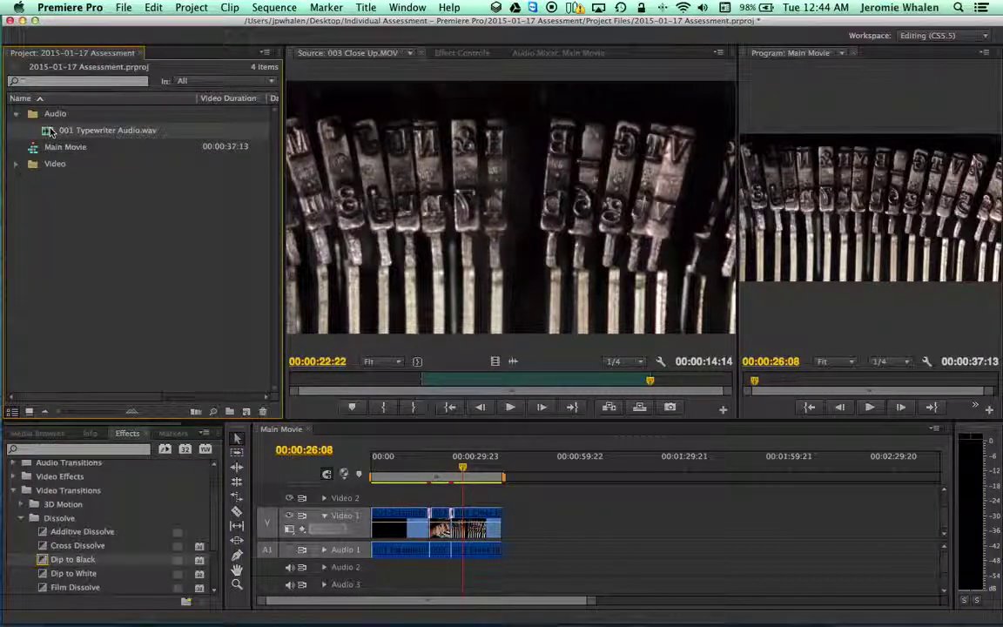
{"action": "left_click_drag", "start_coordinate": [50, 131], "coordinate": [379, 580]}
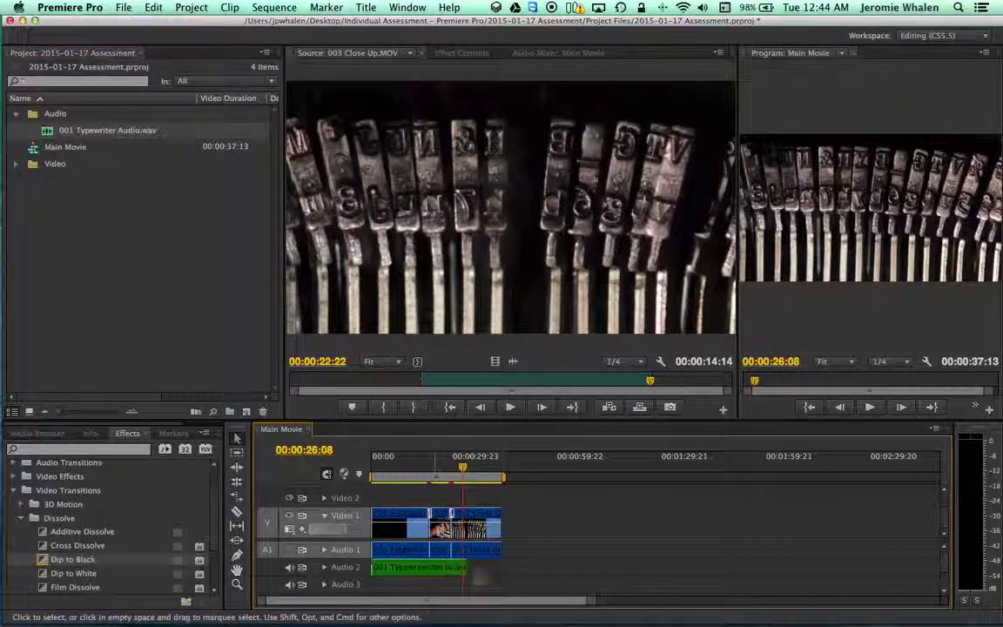
{"action": "left_click_drag", "start_coordinate": [466, 567], "coordinate": [497, 566]}
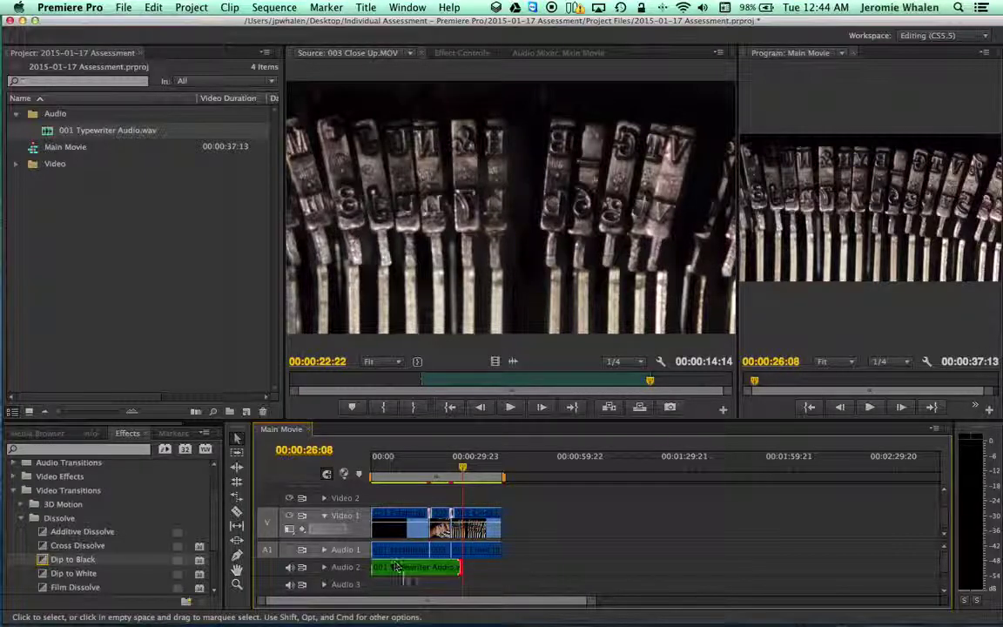
Play Main Movie from the start to check the typewriter audio
{"action": "key", "text": "Home"}
{"action": "key", "text": "space"}
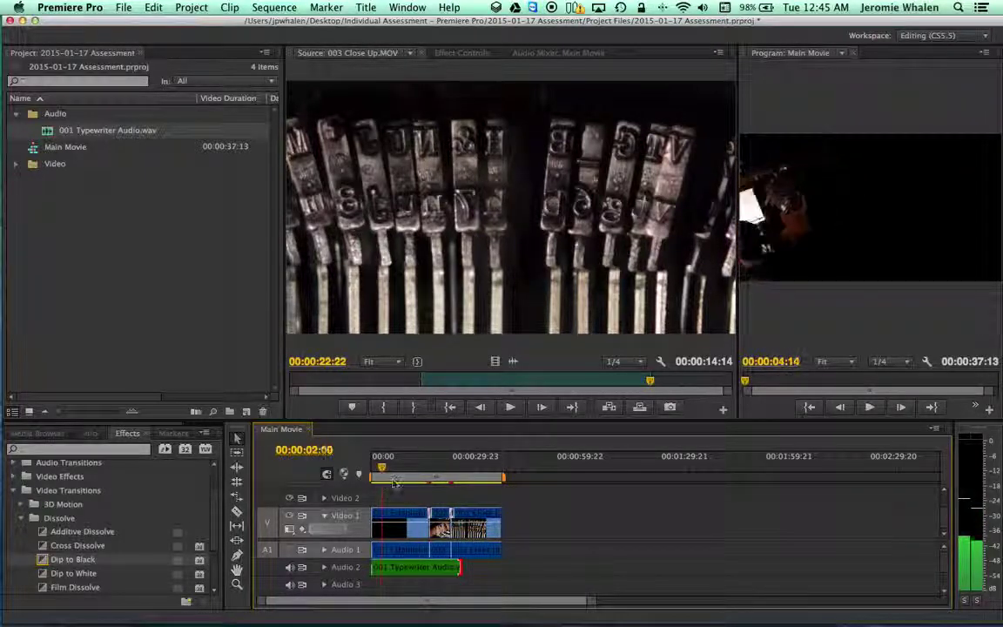
{"action": "left_click_drag", "start_coordinate": [394, 483], "coordinate": [464, 493]}
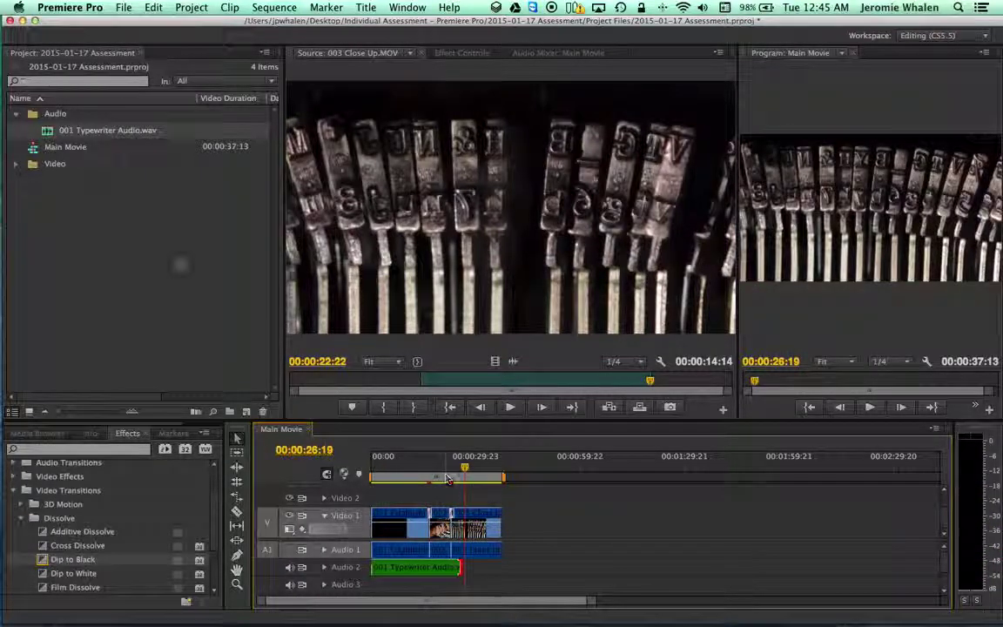
{"action": "left_click", "coordinate": [398, 457]}
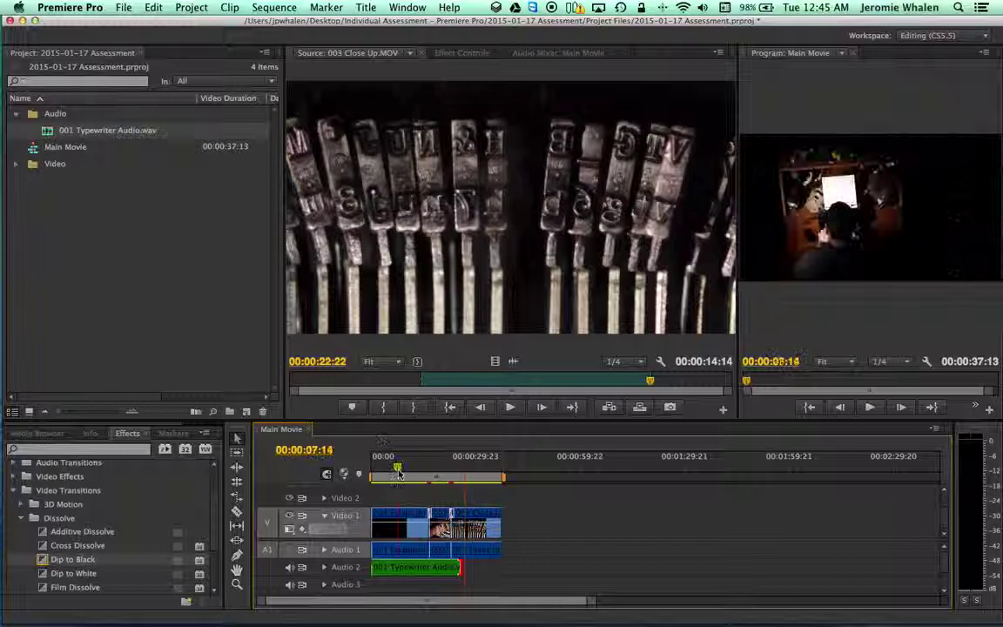
Add a second typewriter audio copy right after the first and play it back
{"action": "left_click_drag", "start_coordinate": [468, 503], "coordinate": [462, 567]}
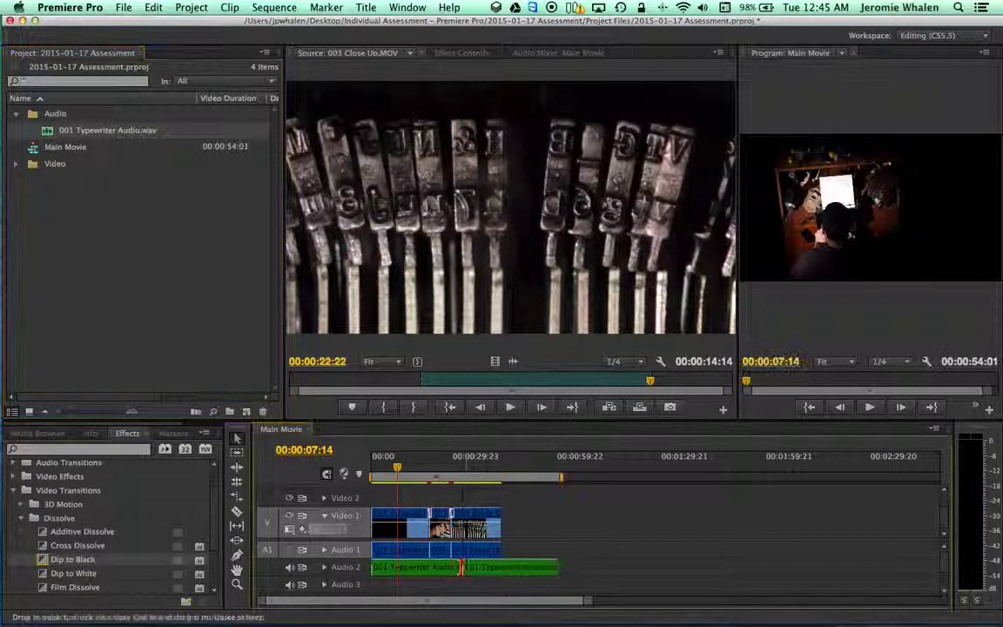
{"action": "left_click", "coordinate": [440, 476]}
{"action": "key", "text": "space"}
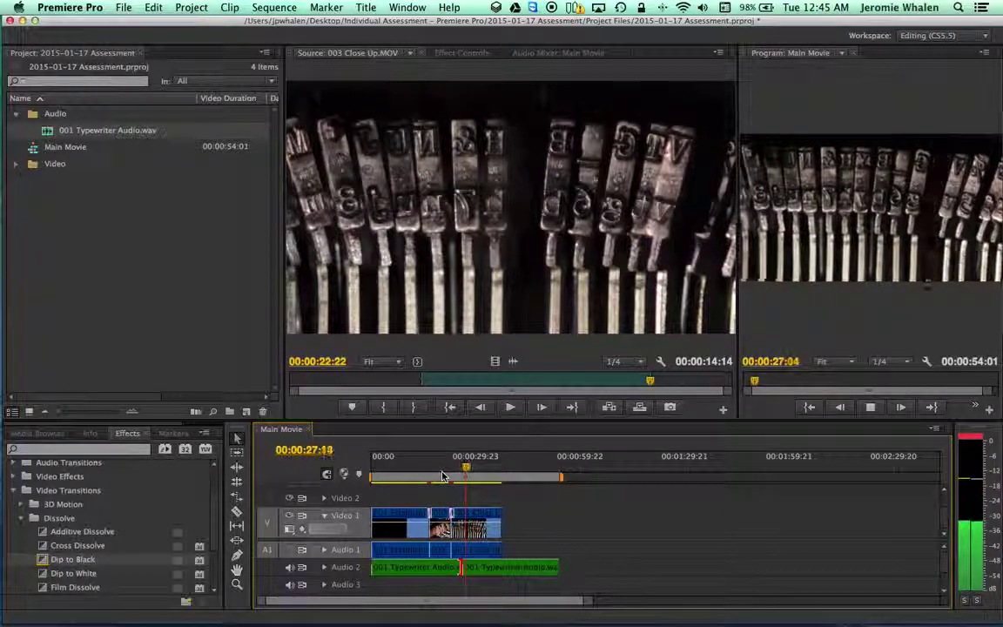
{"action": "key", "text": "space"}
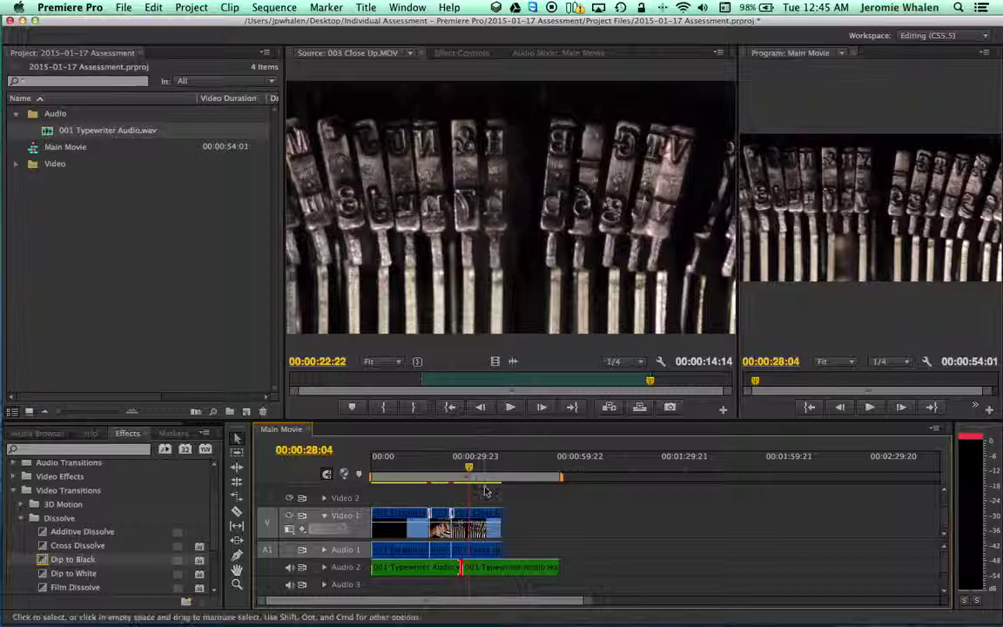
Create a new Default Still title named The End
{"action": "left_click", "coordinate": [369, 8]}
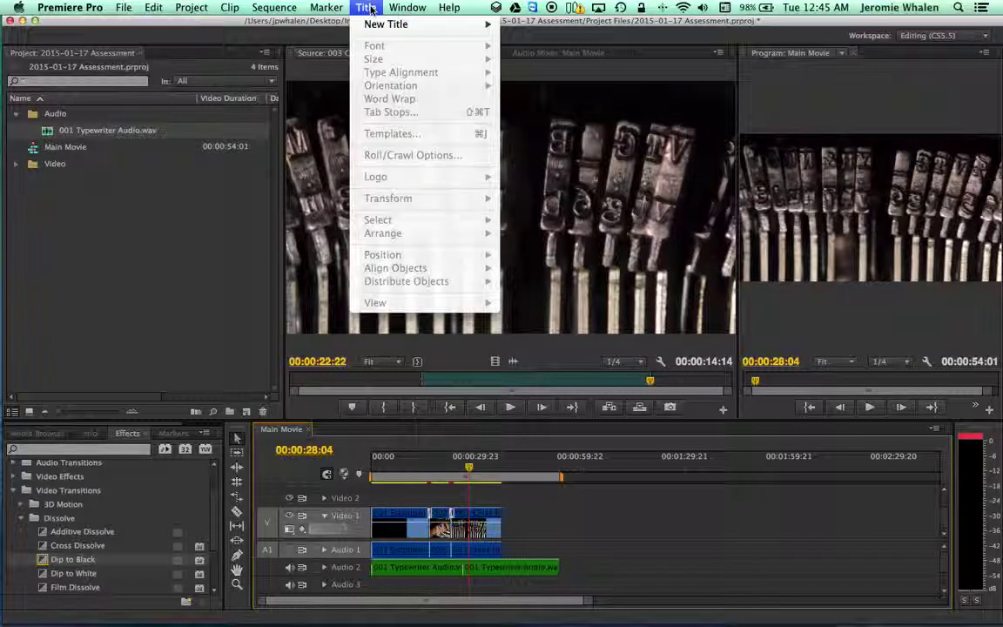
{"action": "mouse_move", "coordinate": [377, 32]}
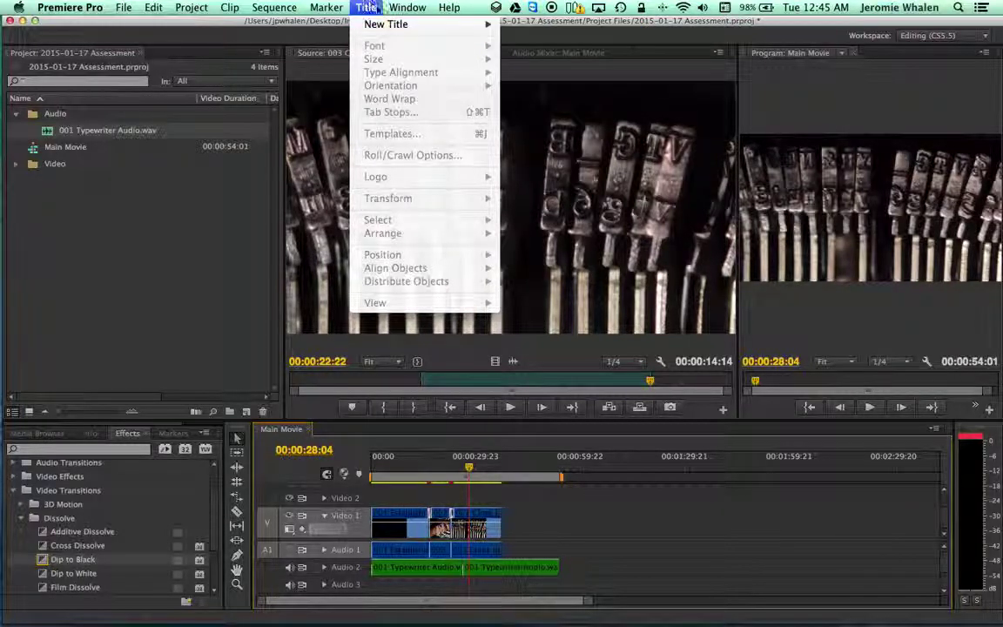
{"action": "mouse_move", "coordinate": [493, 25]}
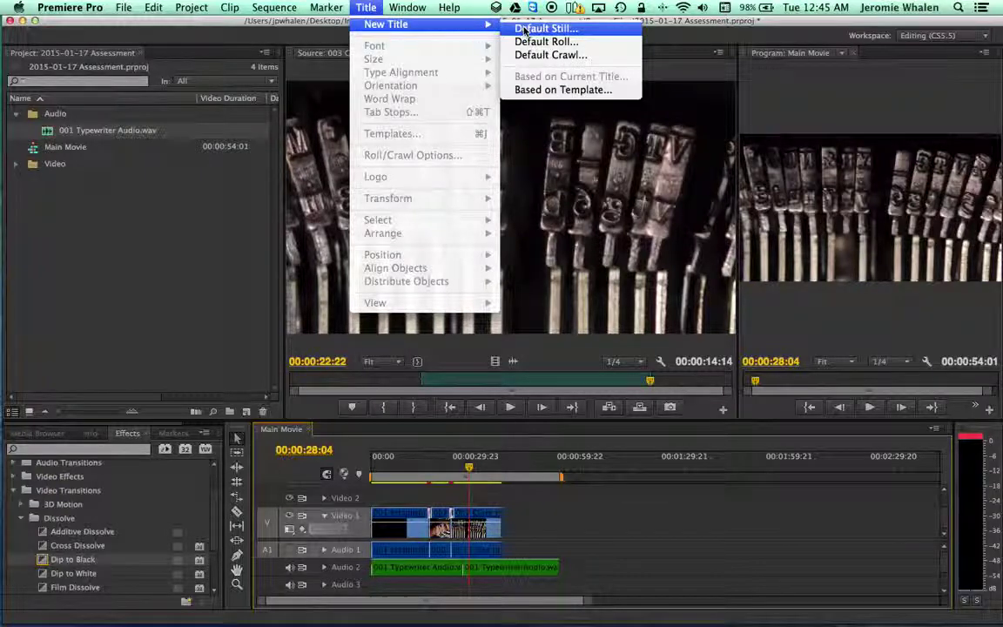
{"action": "left_click", "coordinate": [525, 29]}
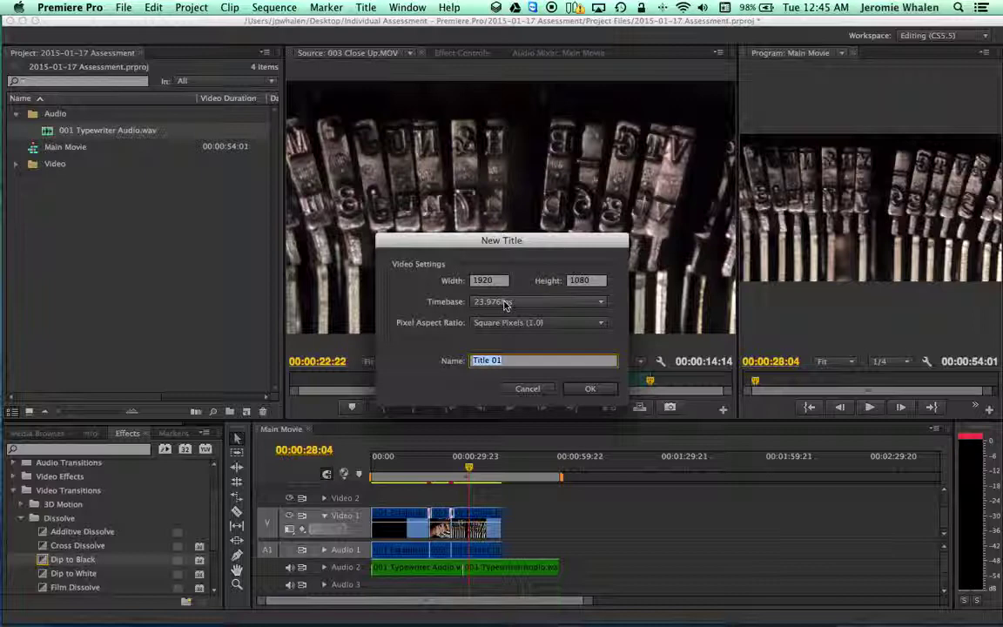
{"action": "type", "text": "The End"}
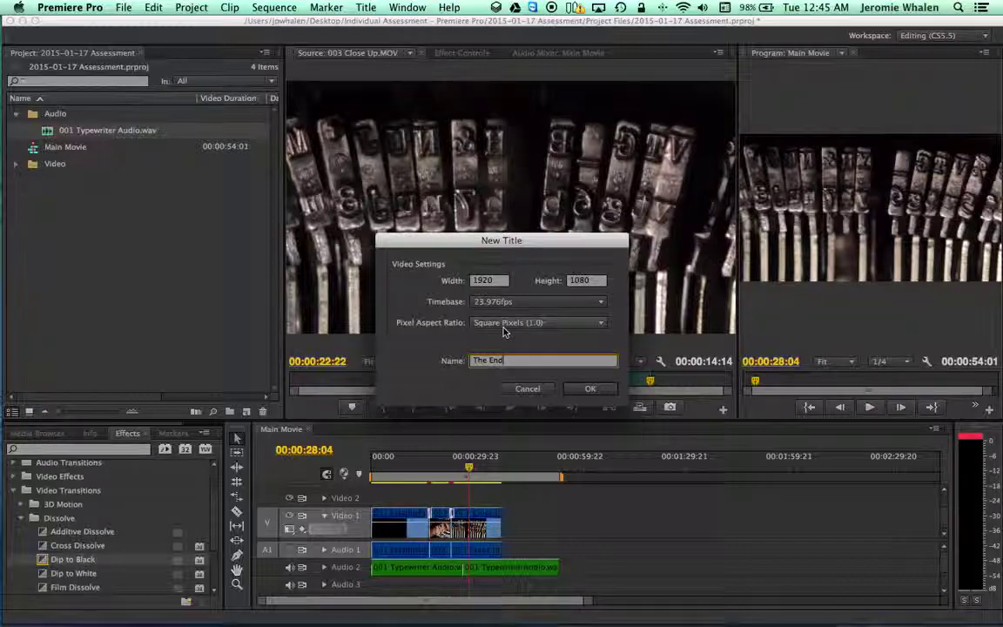
{"action": "left_click", "coordinate": [590, 389]}
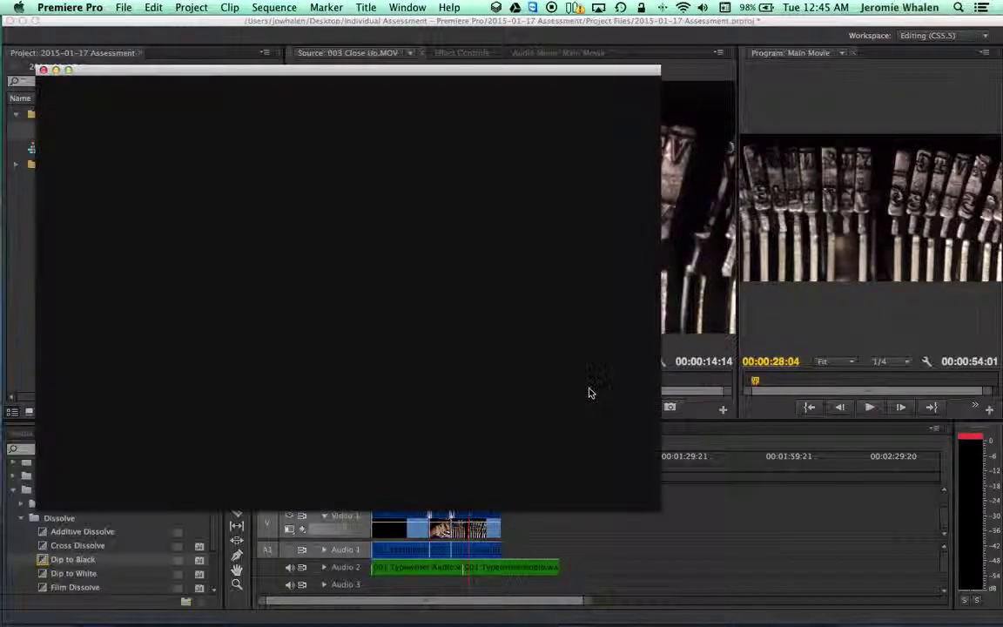
Add THE END text, center it in the frame, and enlarge it to size 158
{"action": "left_click_drag", "start_coordinate": [355, 73], "coordinate": [504, 85]}
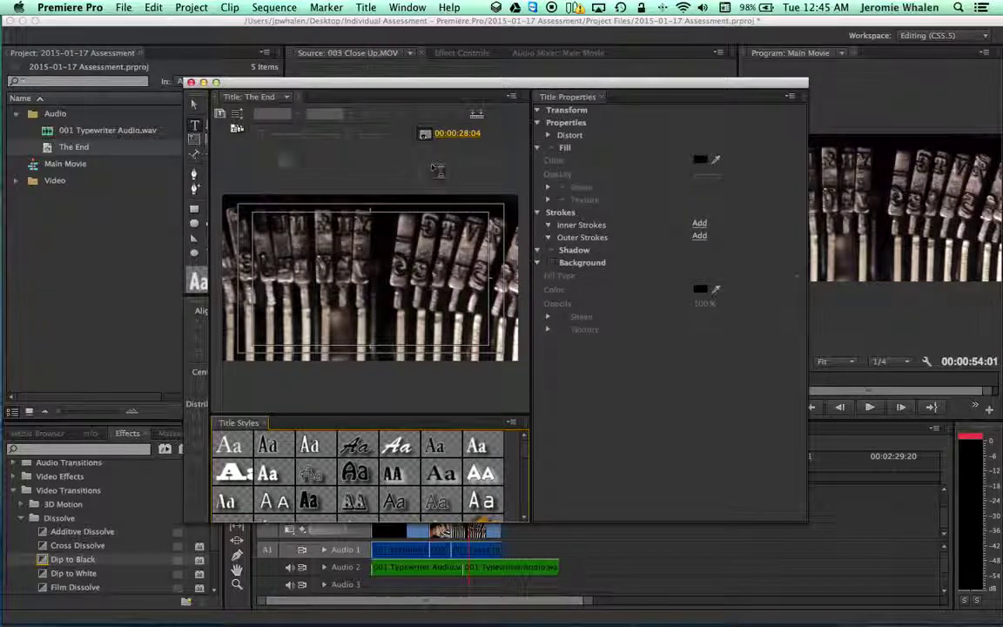
{"action": "left_click", "coordinate": [259, 219]}
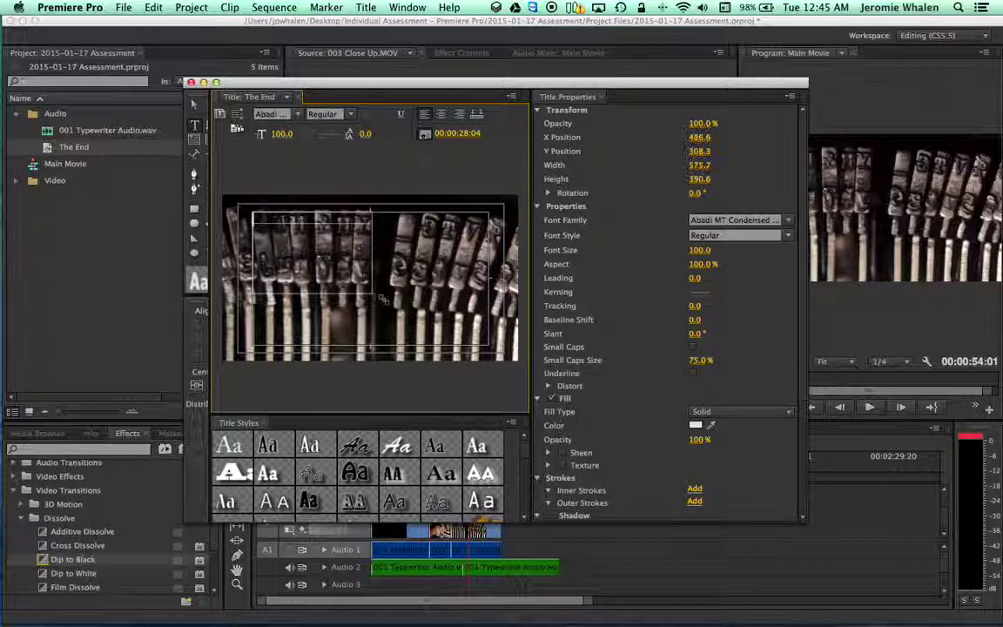
{"action": "left_click_drag", "start_coordinate": [393, 306], "coordinate": [488, 341]}
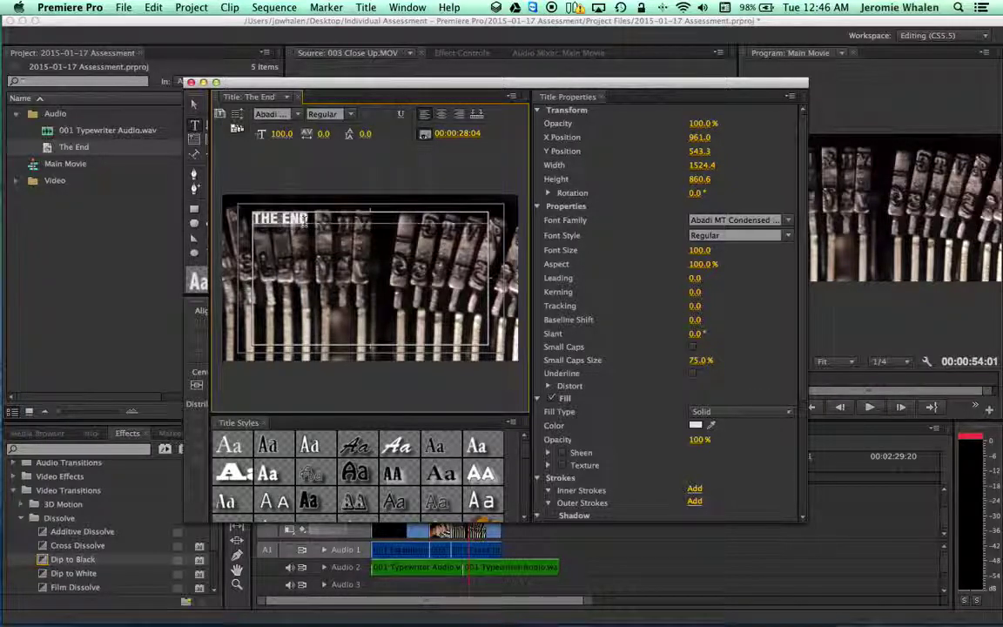
{"action": "left_click", "coordinate": [442, 117]}
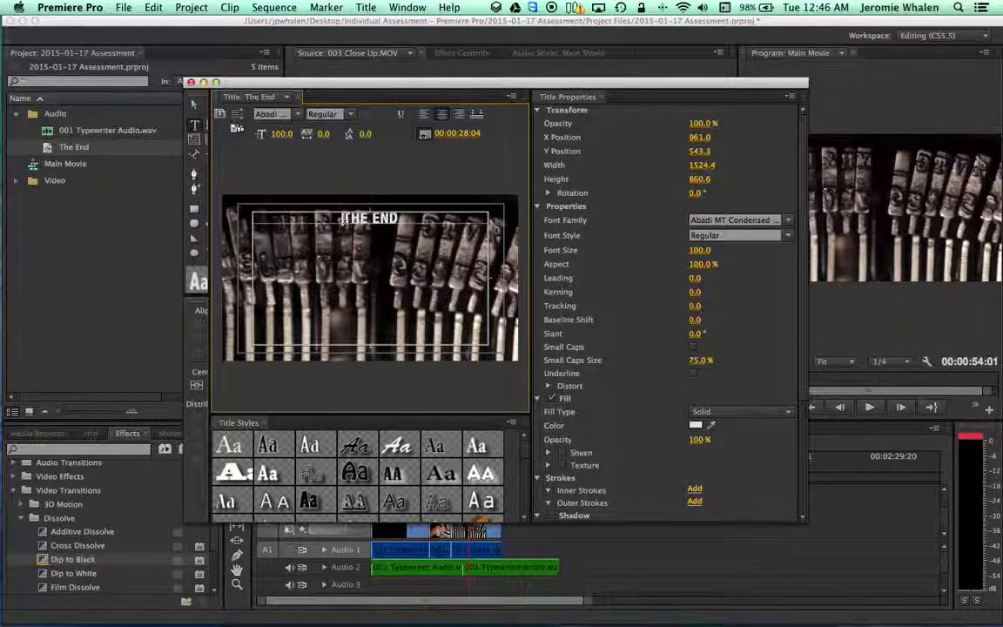
{"action": "key", "text": "shift+Down"}
{"action": "key", "text": "shift+Down"}
{"action": "key", "text": "shift+Down"}
{"action": "key", "text": "shift+Down"}
{"action": "key", "text": "shift+Down"}
{"action": "key", "text": "shift+Down"}
{"action": "key", "text": "shift+Down"}
{"action": "key", "text": "shift+Down"}
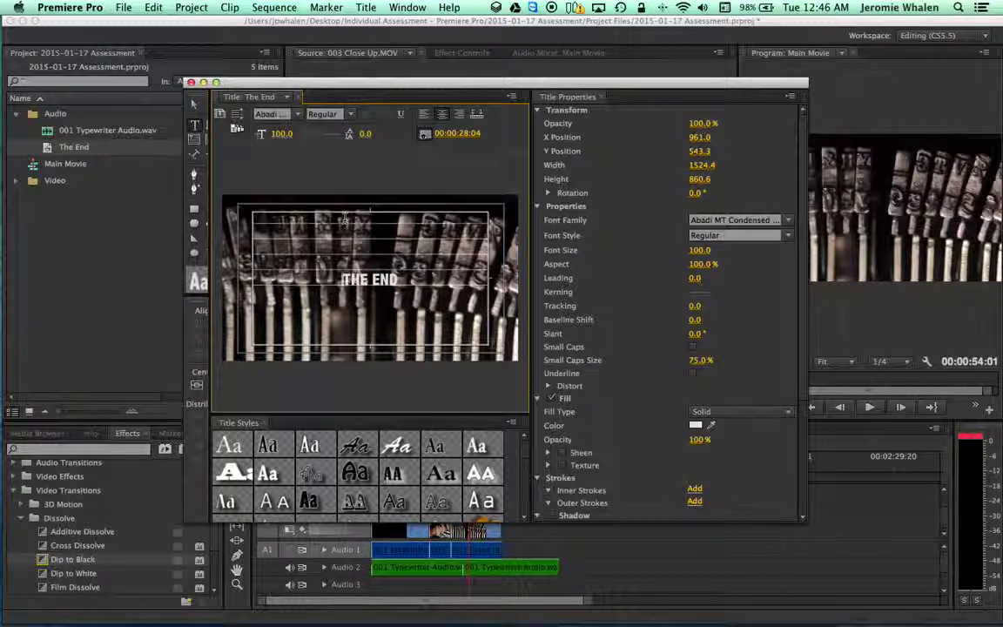
{"action": "left_click", "coordinate": [394, 279]}
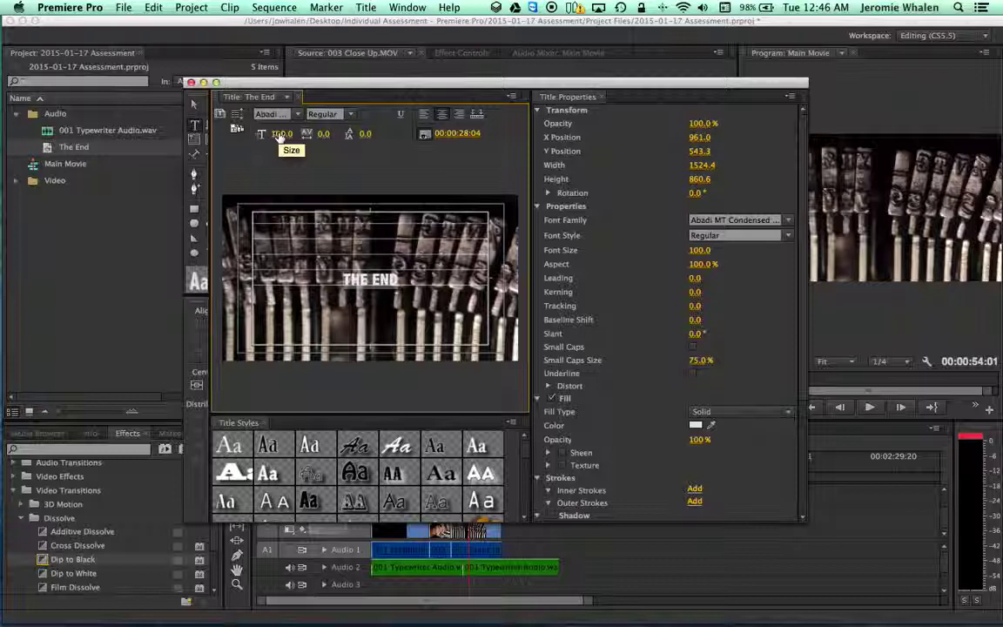
{"action": "left_click_drag", "start_coordinate": [280, 137], "coordinate": [333, 136]}
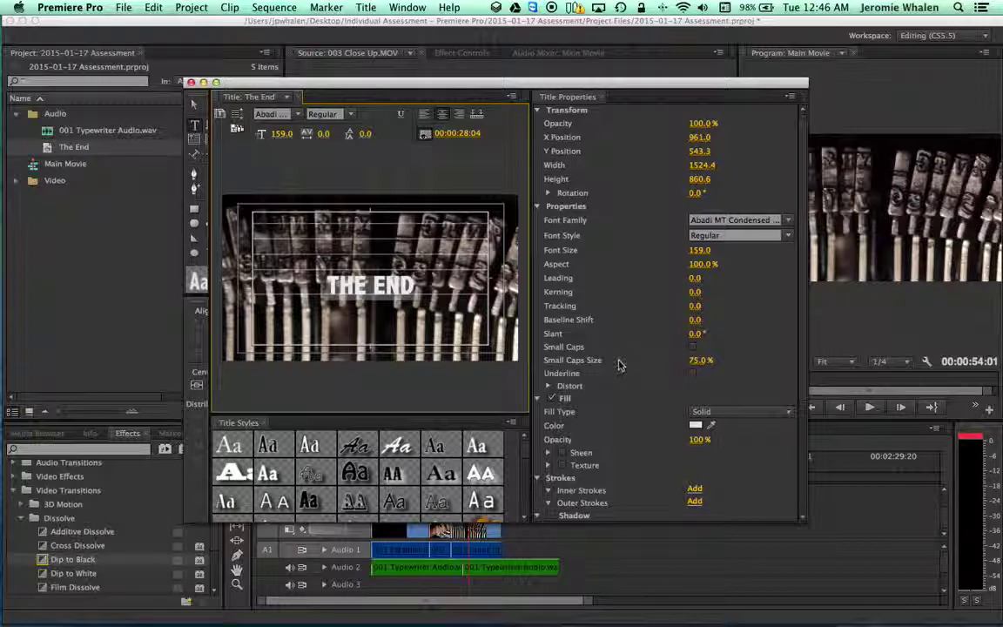
Give the title a solid black background and close the Titler
{"action": "scroll", "coordinate": [620, 366], "scroll_direction": "down", "scroll_amount": 3}
{"action": "scroll", "coordinate": [620, 366], "scroll_direction": "down", "scroll_amount": 4}
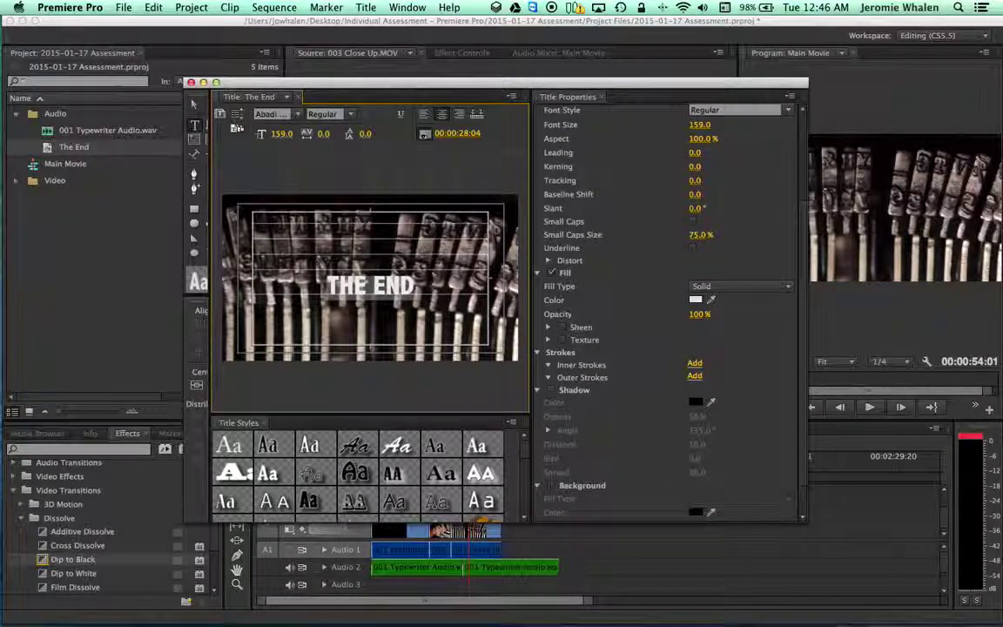
{"action": "scroll", "coordinate": [634, 352], "scroll_direction": "up", "scroll_amount": 3}
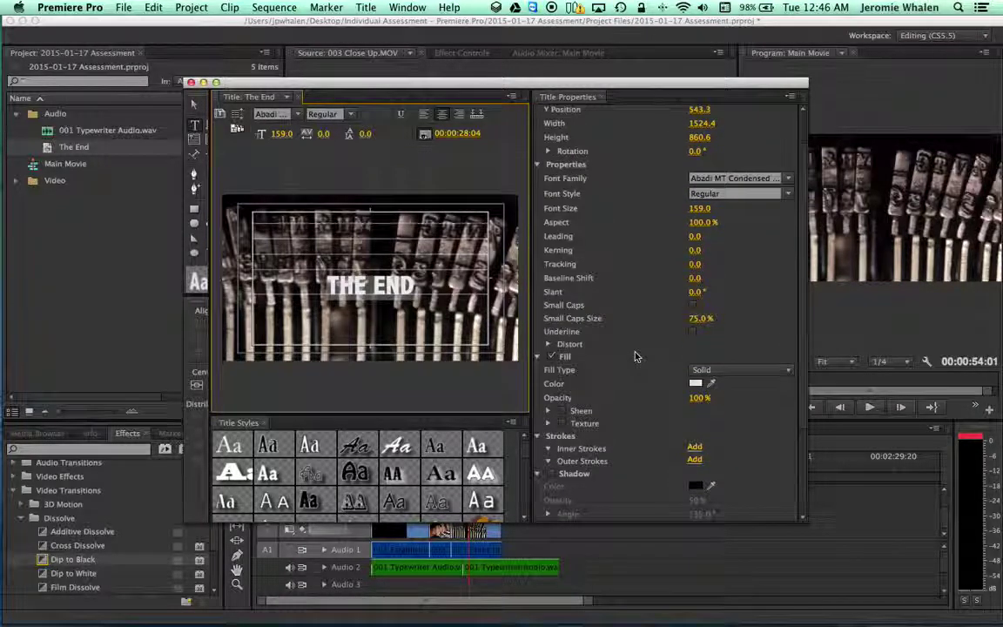
{"action": "scroll", "coordinate": [634, 352], "scroll_direction": "down", "scroll_amount": 4}
{"action": "scroll", "coordinate": [634, 352], "scroll_direction": "down", "scroll_amount": 1}
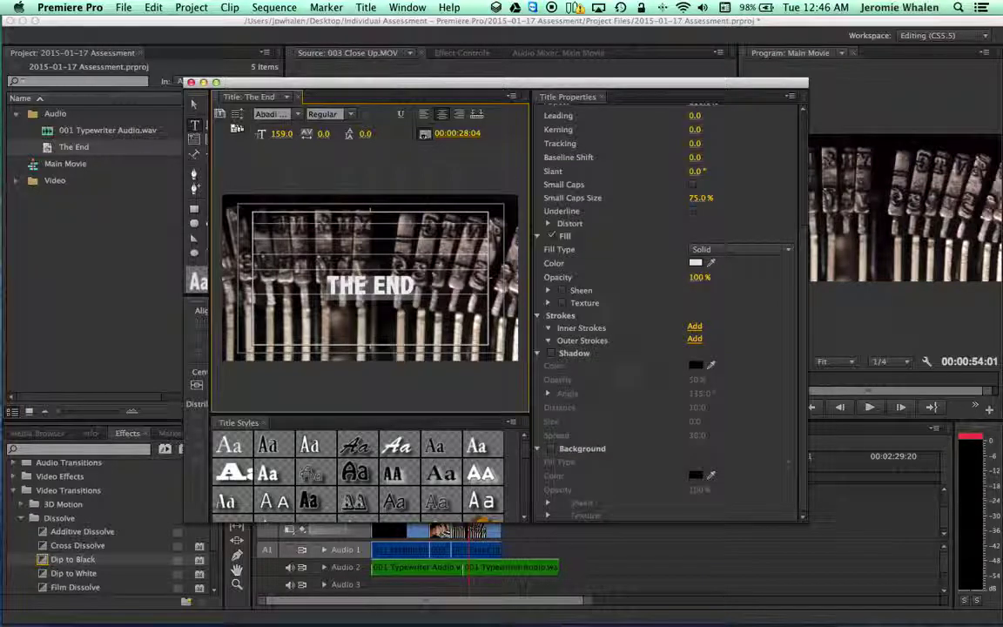
{"action": "left_click", "coordinate": [552, 449]}
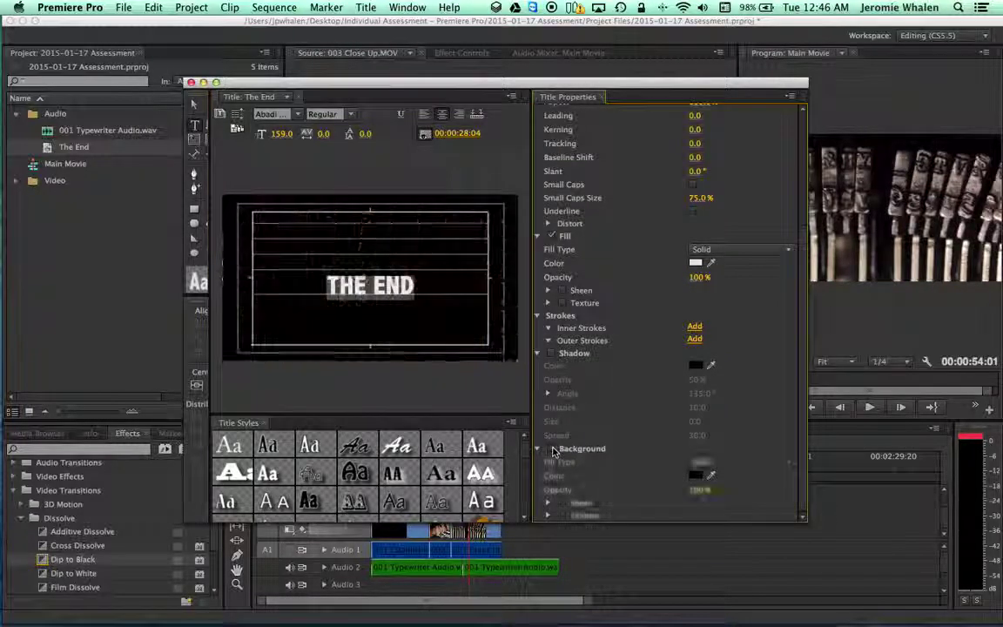
{"action": "left_click", "coordinate": [326, 287]}
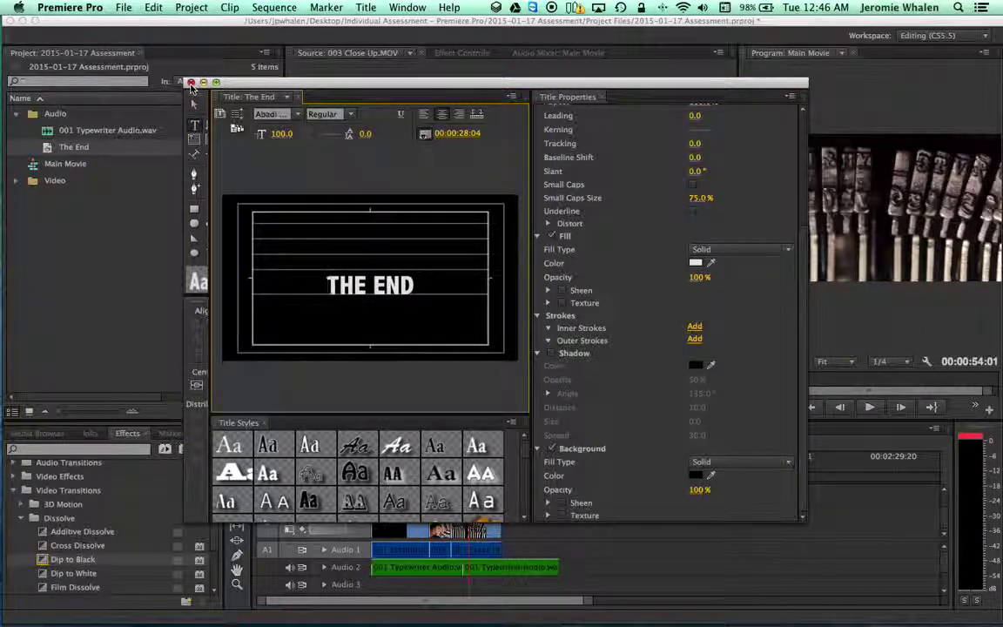
{"action": "left_click", "coordinate": [190, 83]}
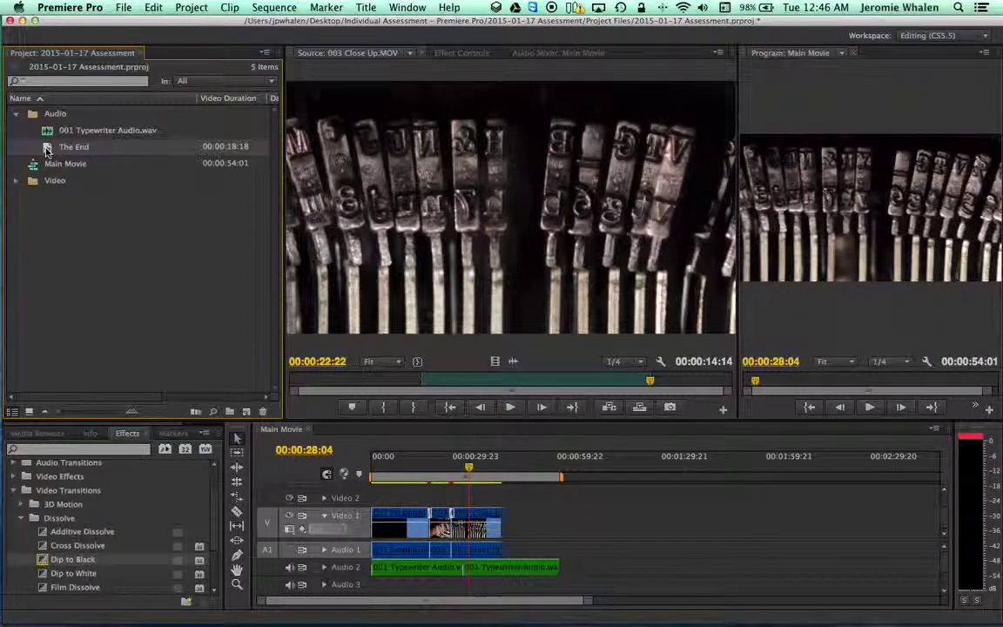
Move The End to the Project root, place it after the last clip on Video 1, and preview
{"action": "left_click_drag", "start_coordinate": [47, 214], "coordinate": [44, 190]}
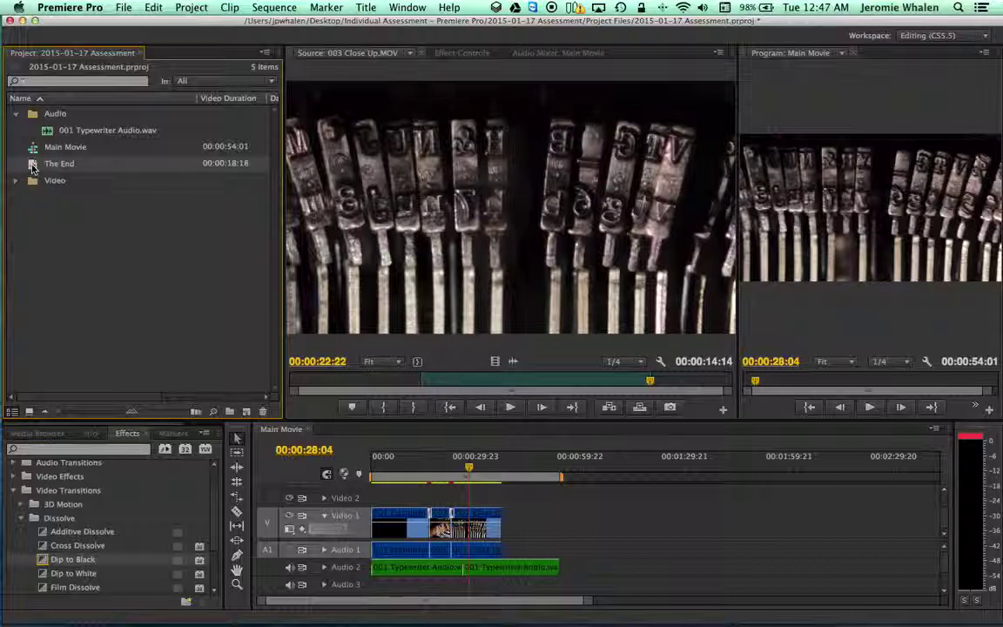
{"action": "left_click_drag", "start_coordinate": [31, 168], "coordinate": [503, 547]}
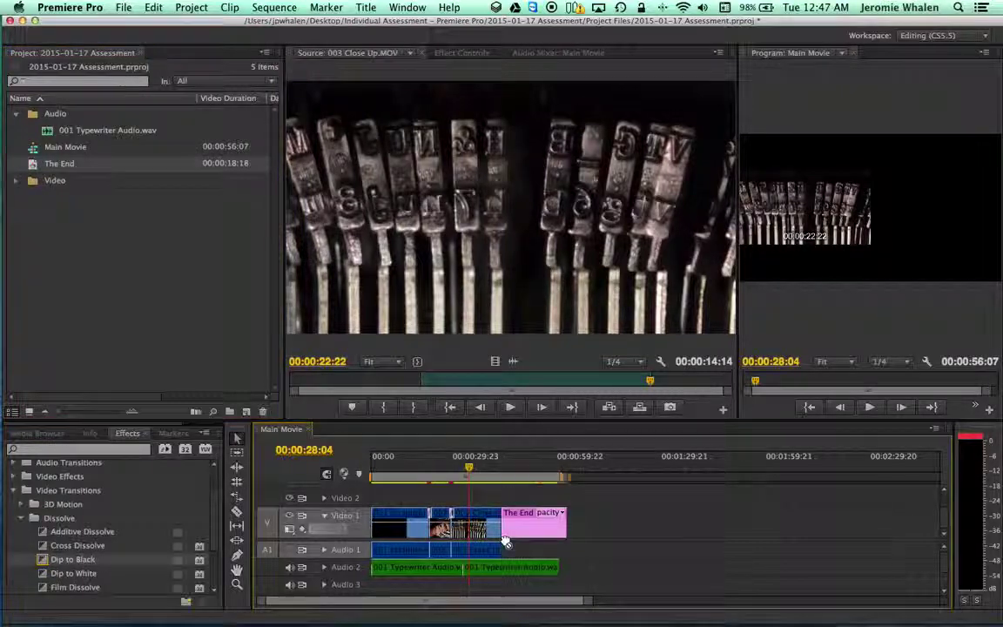
{"action": "left_click_drag", "start_coordinate": [487, 477], "coordinate": [496, 480]}
{"action": "key", "text": "space"}
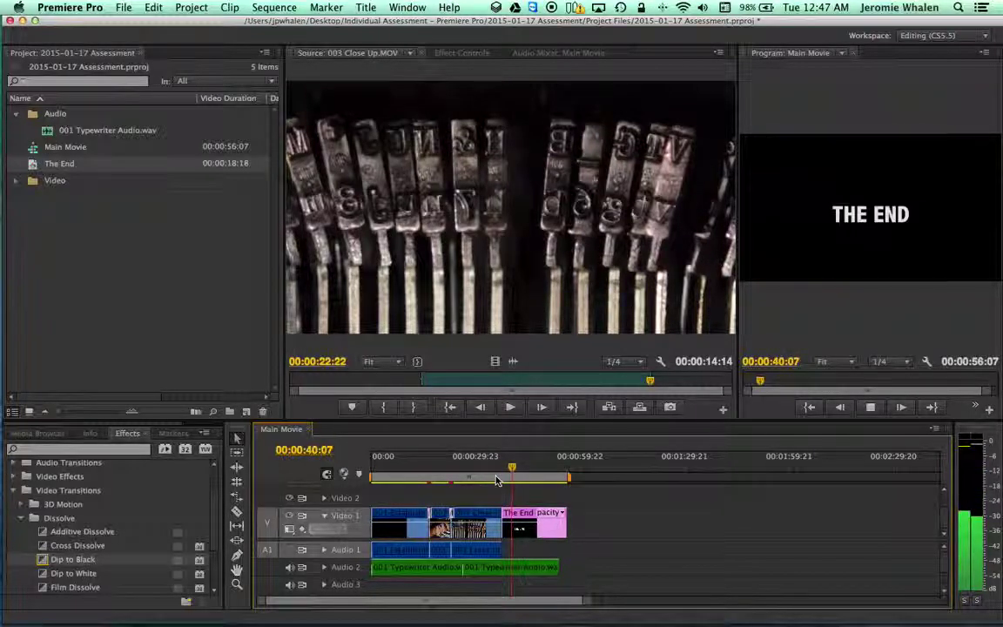
{"action": "key", "text": "space"}
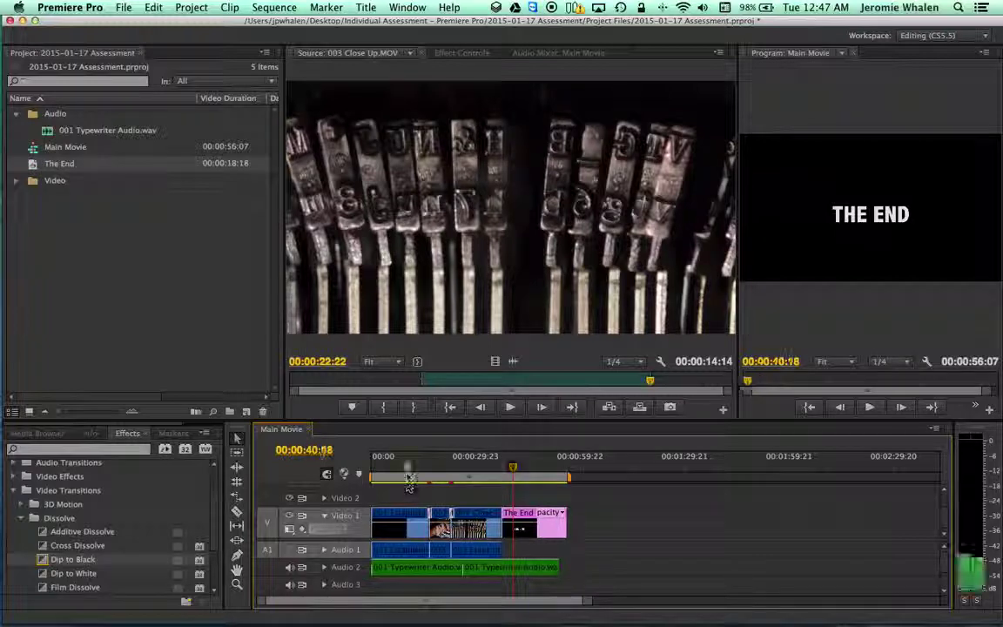
Review the title at 48:04, then trim The End about two seconds so the sequence ends at 00:00:54:01
{"action": "left_click", "coordinate": [407, 461]}
{"action": "key", "text": "space"}
{"action": "left_click", "coordinate": [444, 470]}
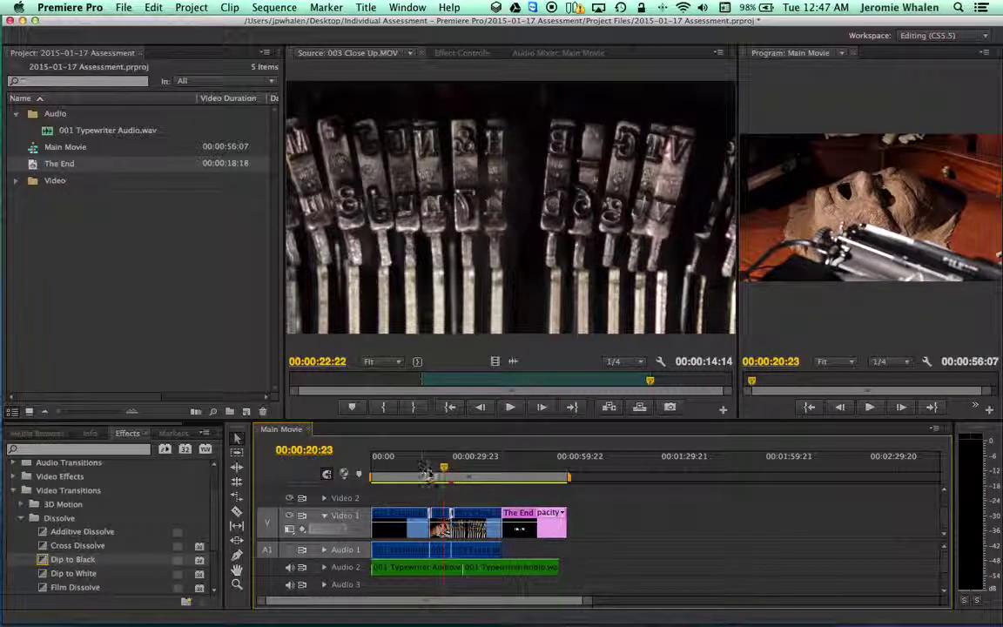
{"action": "left_click", "coordinate": [540, 475]}
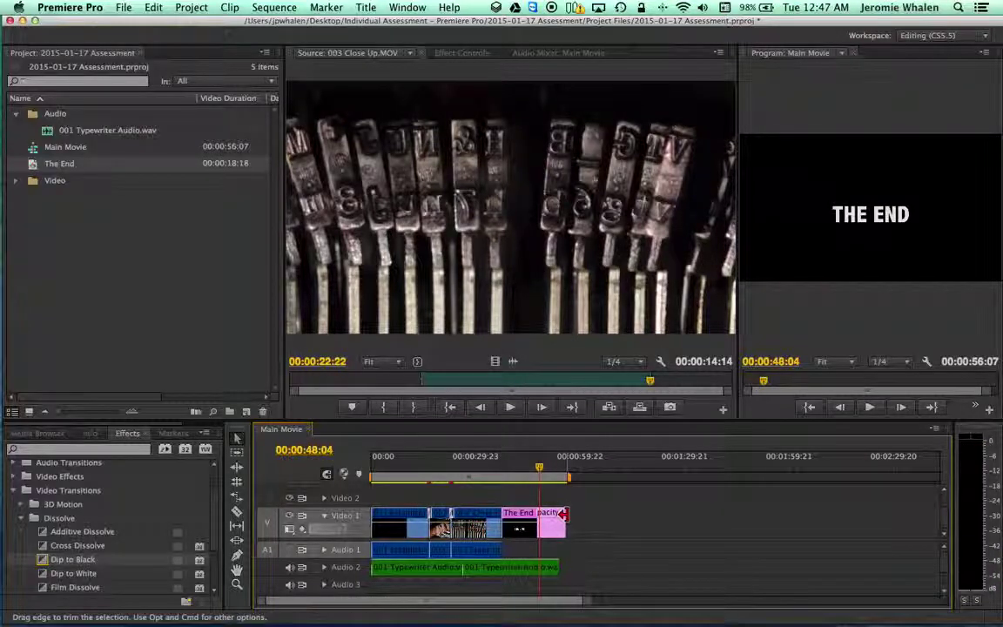
{"action": "left_click_drag", "start_coordinate": [563, 520], "coordinate": [558, 520]}
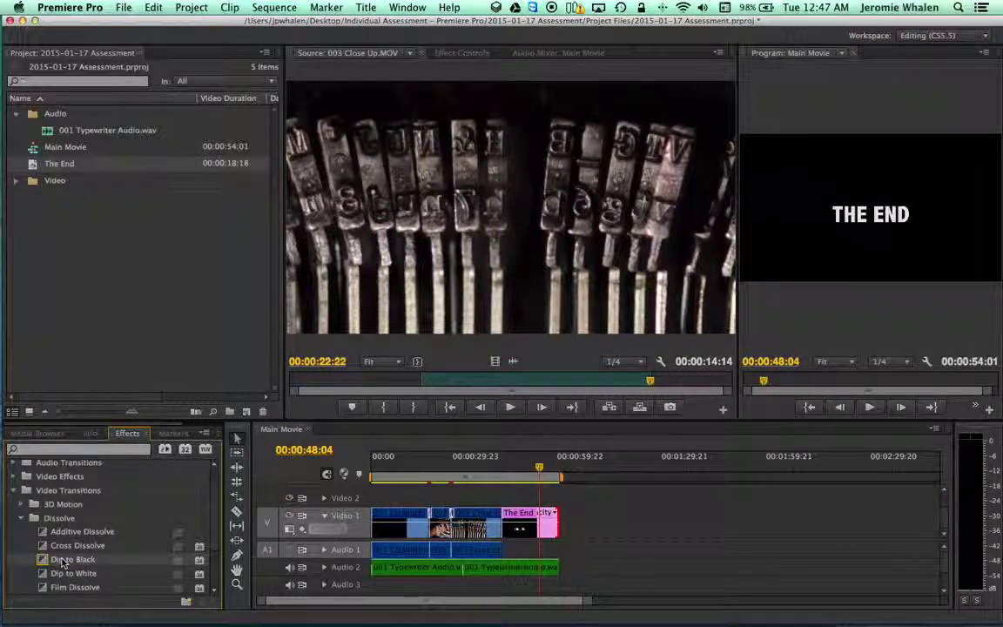
Apply a Dip to Black transition at The End's edit point
{"action": "left_click_drag", "start_coordinate": [74, 559], "coordinate": [48, 436]}
{"action": "left_click", "coordinate": [47, 450]}
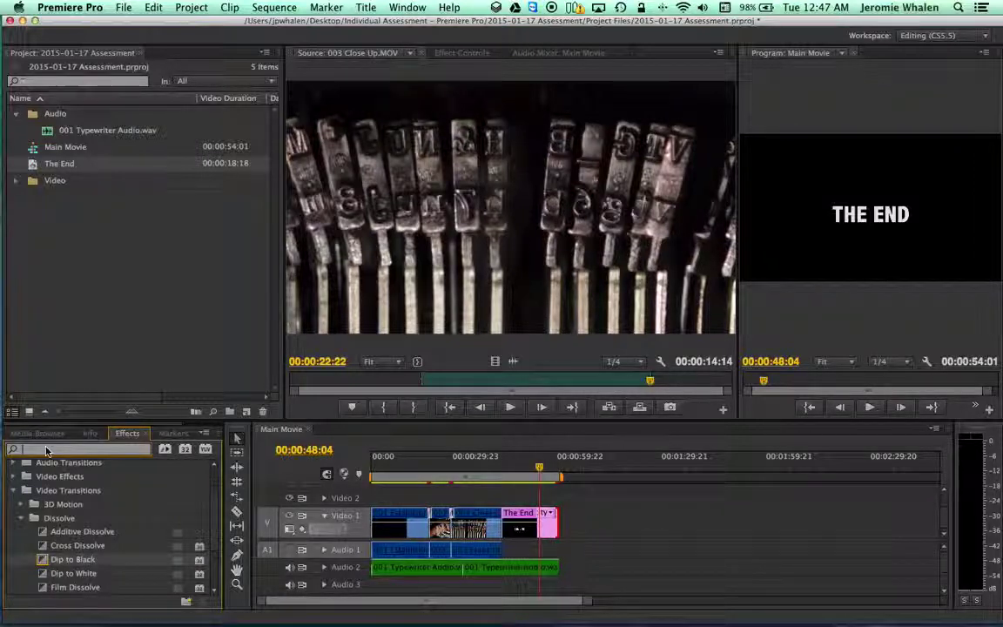
{"action": "left_click", "coordinate": [13, 491]}
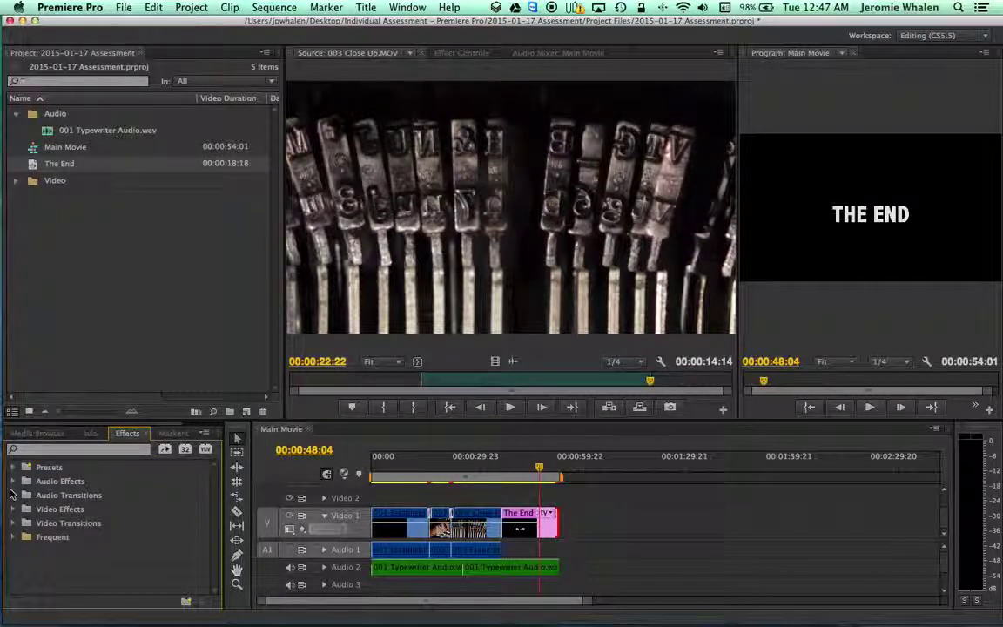
Put an Exponential Fade crossfade on the join between the typewriter clips on Audio 2
{"action": "left_click", "coordinate": [12, 496]}
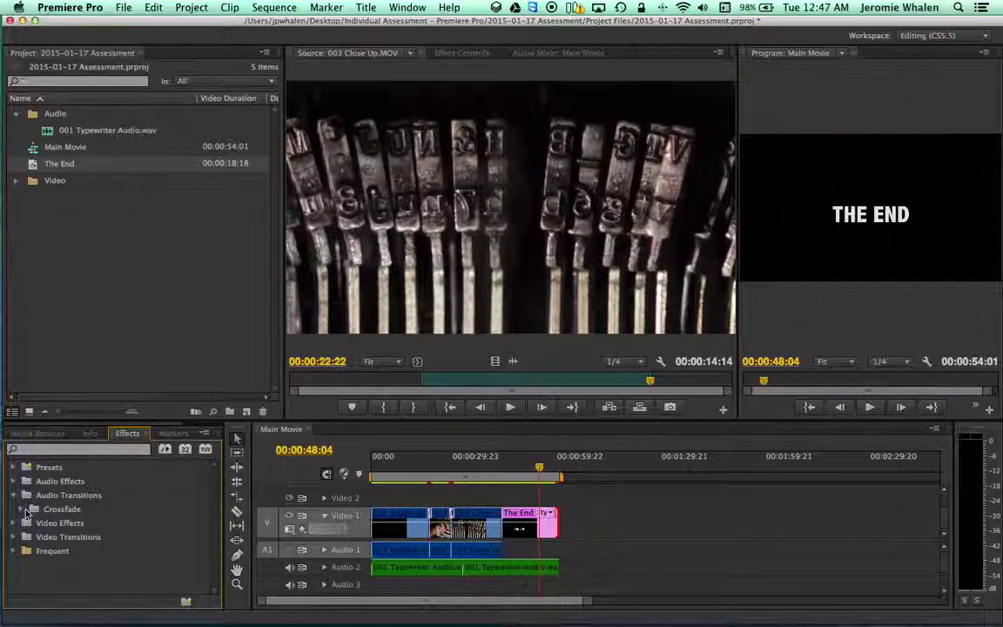
{"action": "left_click", "coordinate": [24, 508]}
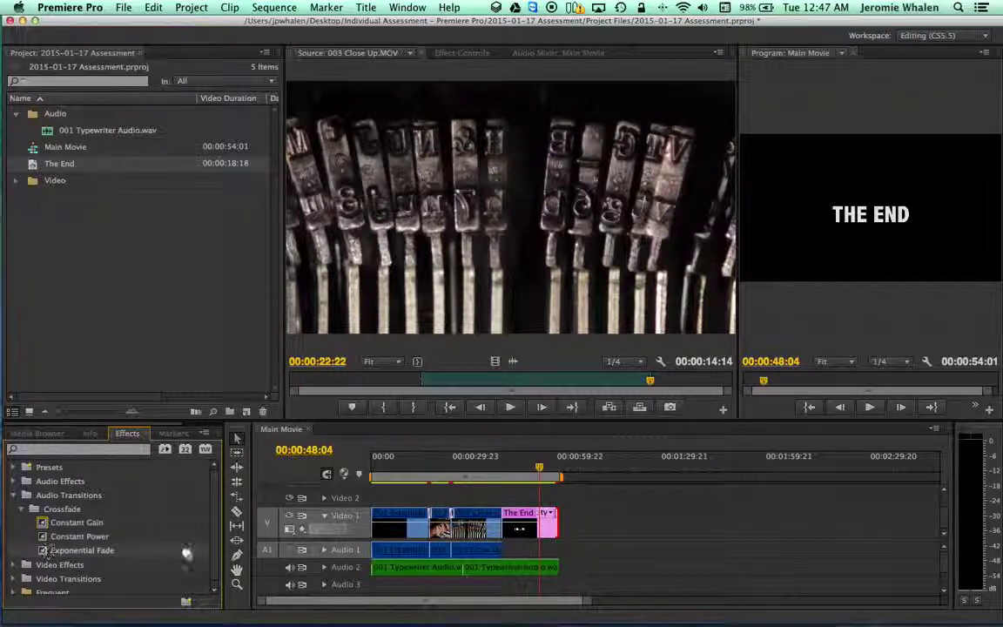
{"action": "left_click_drag", "start_coordinate": [175, 551], "coordinate": [557, 568]}
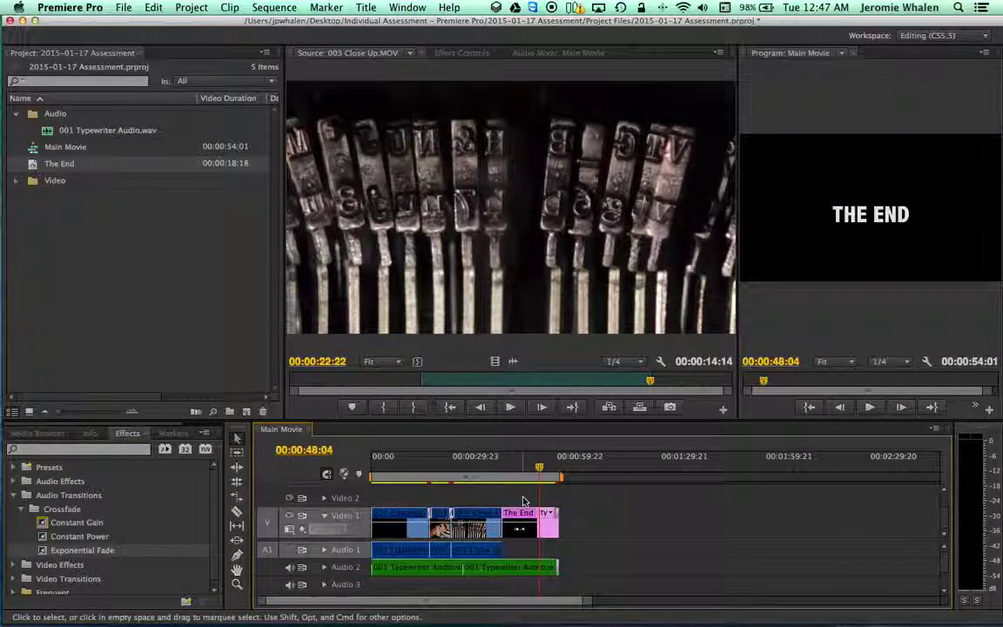
Check the sequence at 00:00:40:18 and 00:00:51:04, where THE END shows on black
{"action": "left_click", "coordinate": [512, 468]}
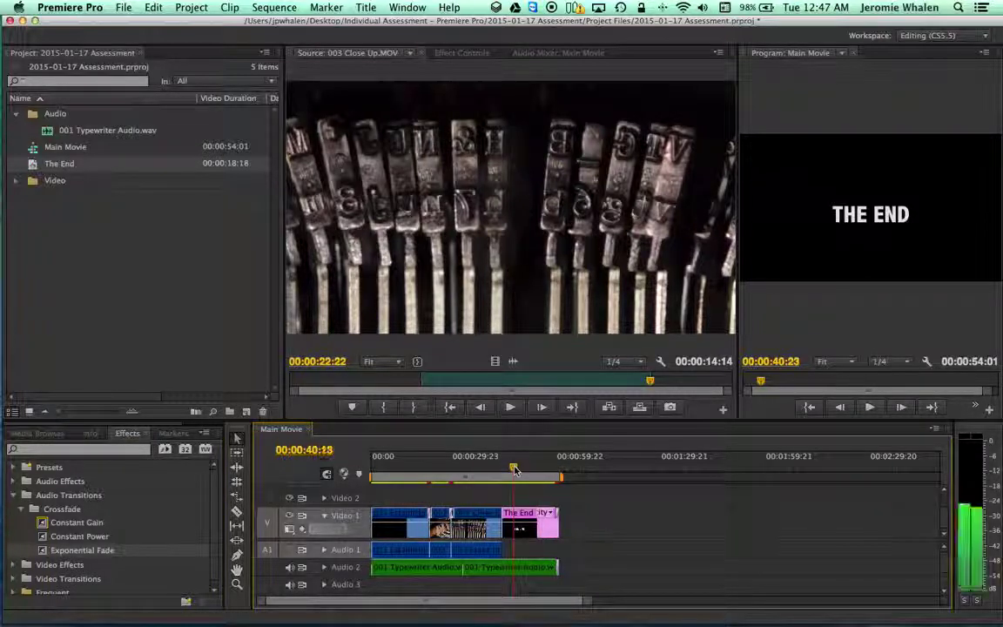
{"action": "left_click", "coordinate": [550, 469]}
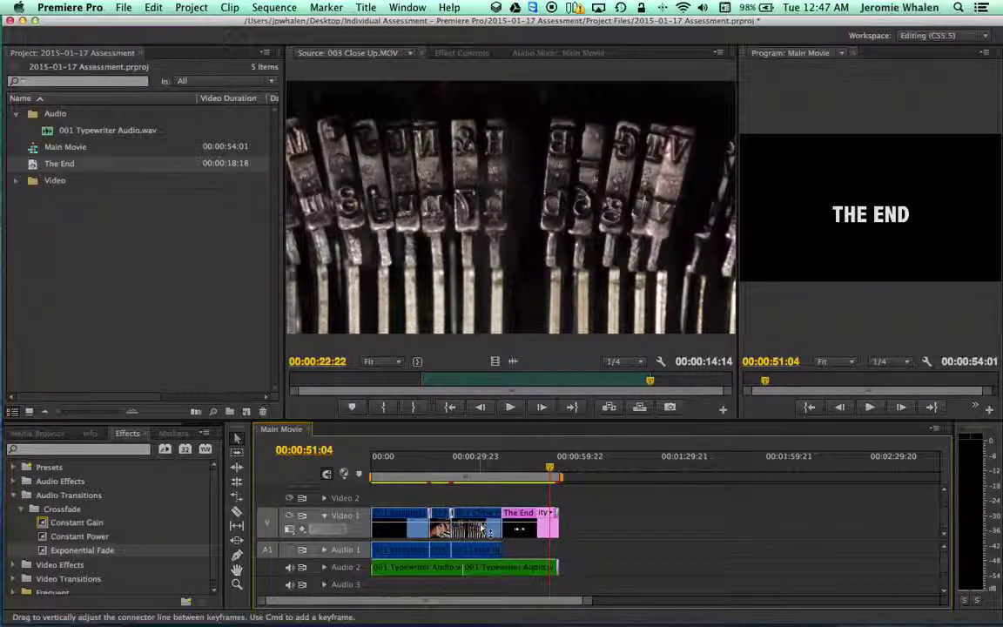
{"action": "left_click", "coordinate": [482, 530]}
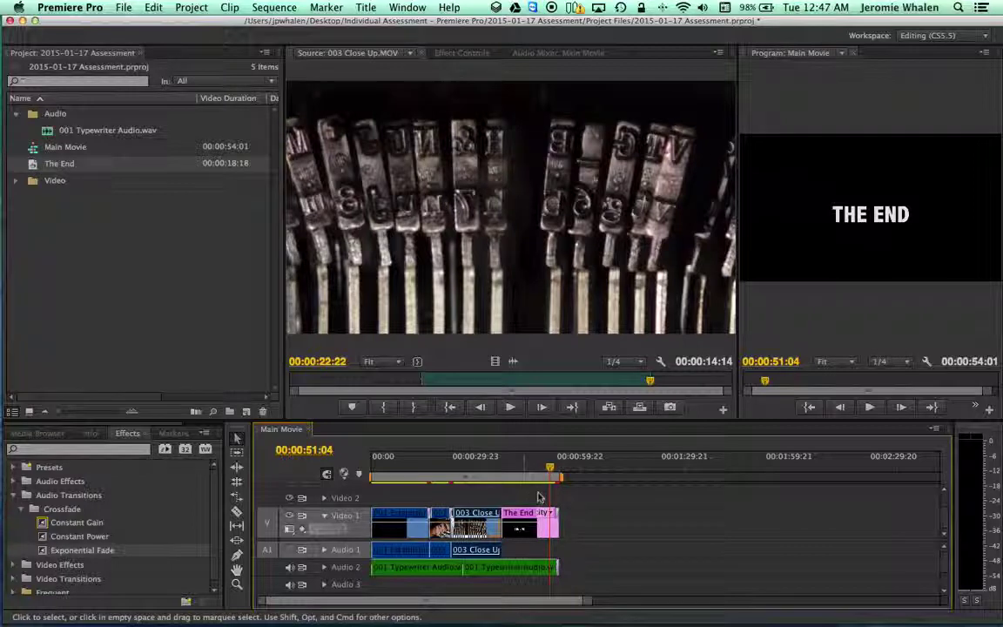
{"action": "left_click", "coordinate": [534, 500]}
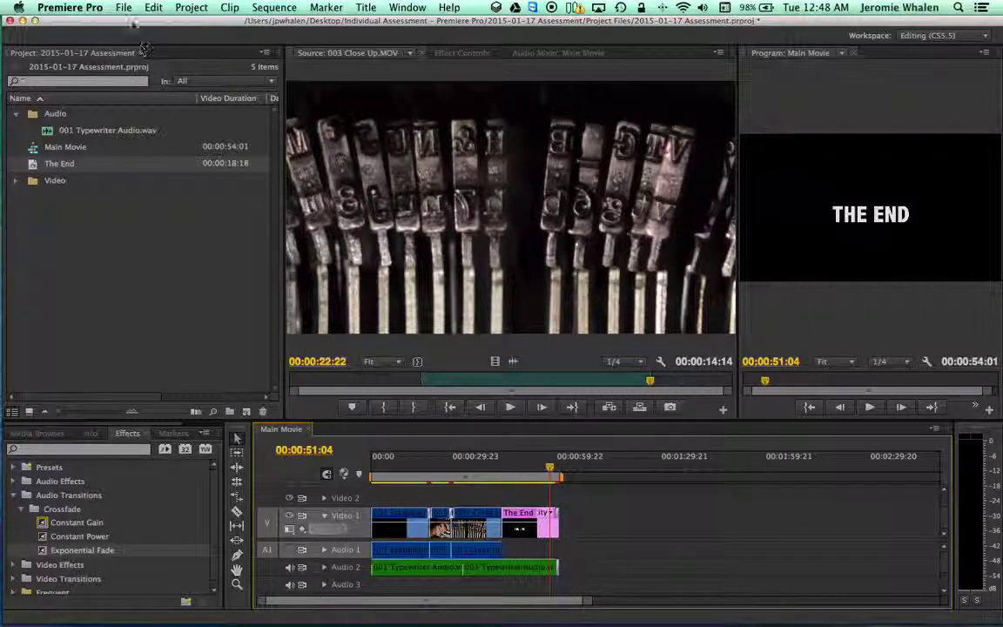
Open File > Export > Media and preview THE END fading out at the finish
{"action": "left_click", "coordinate": [125, 9]}
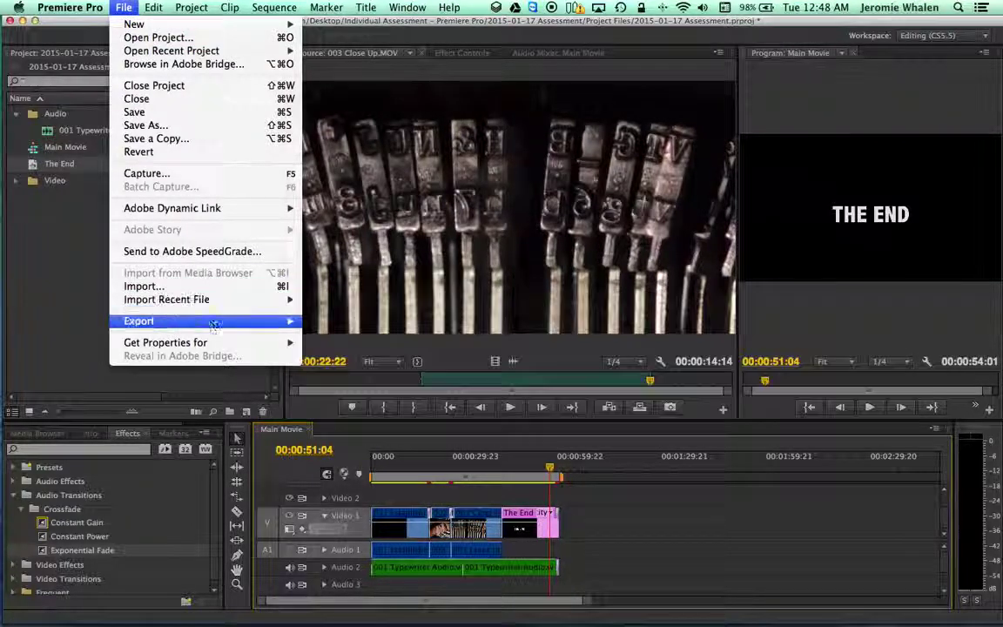
{"action": "mouse_move", "coordinate": [211, 324]}
{"action": "left_click", "coordinate": [335, 322]}
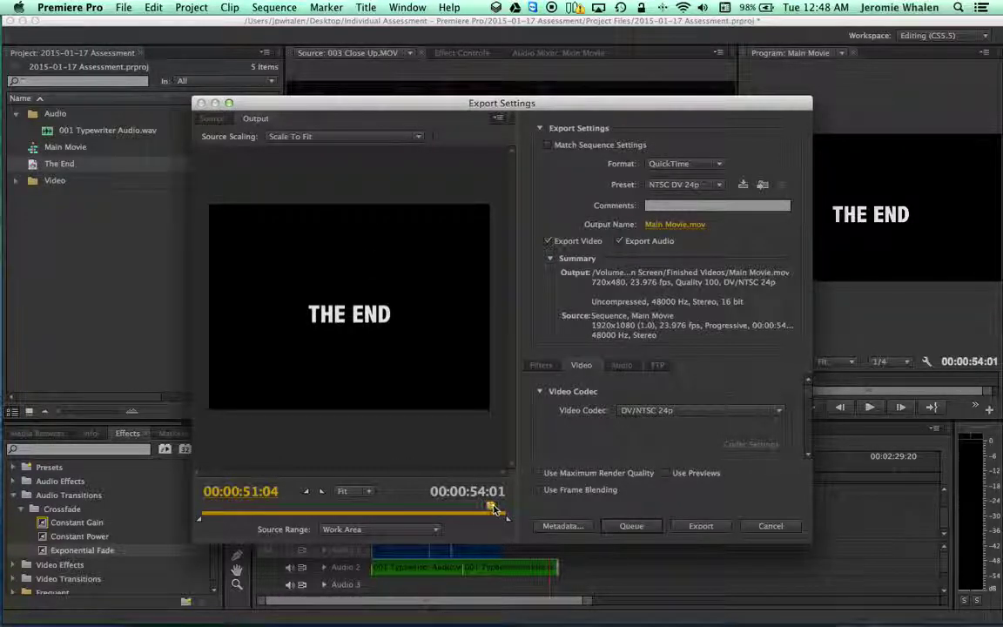
{"action": "mouse_move", "coordinate": [488, 506]}
{"action": "left_mouse_down"}
{"action": "mouse_move", "coordinate": [507, 508]}
{"action": "mouse_move", "coordinate": [316, 519]}
{"action": "mouse_move", "coordinate": [507, 511]}
{"action": "mouse_move", "coordinate": [485, 508]}
{"action": "left_mouse_up"}
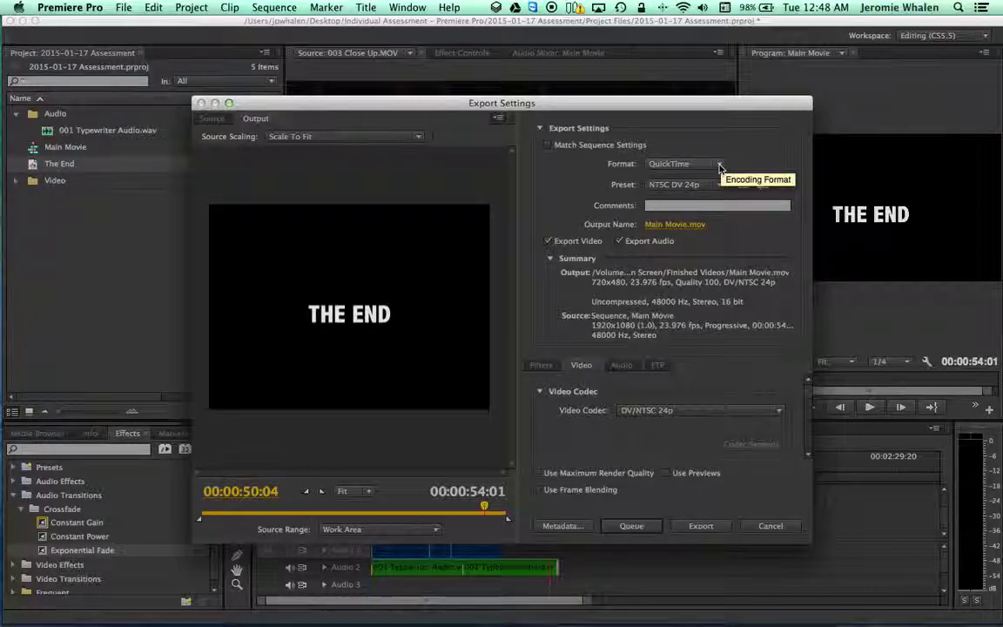
Set the export format to H.264 with the YouTube HD 1080p 23.976 preset
{"action": "left_click", "coordinate": [720, 165]}
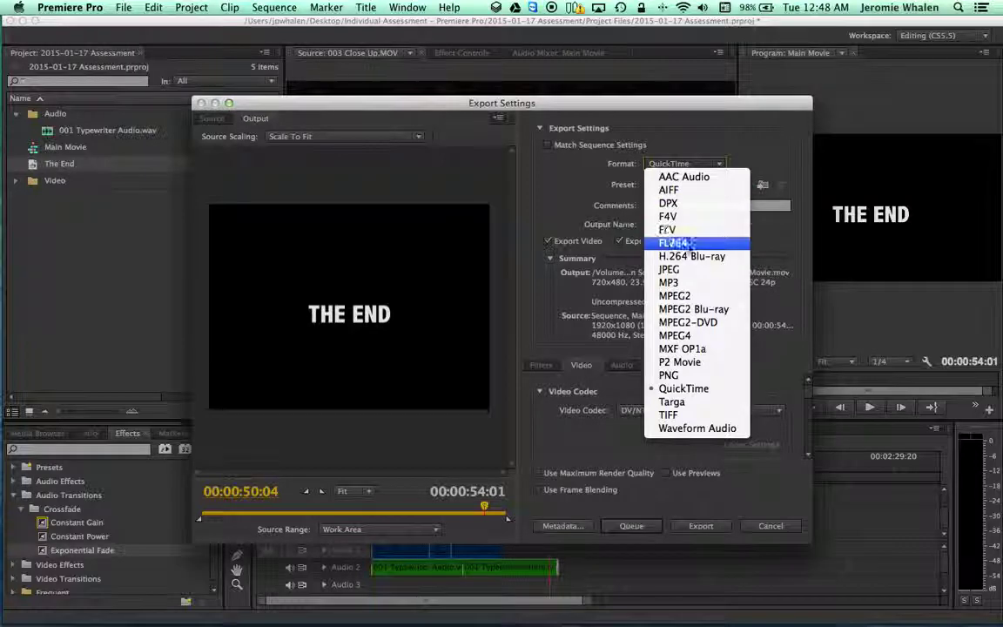
{"action": "key", "text": "Escape"}
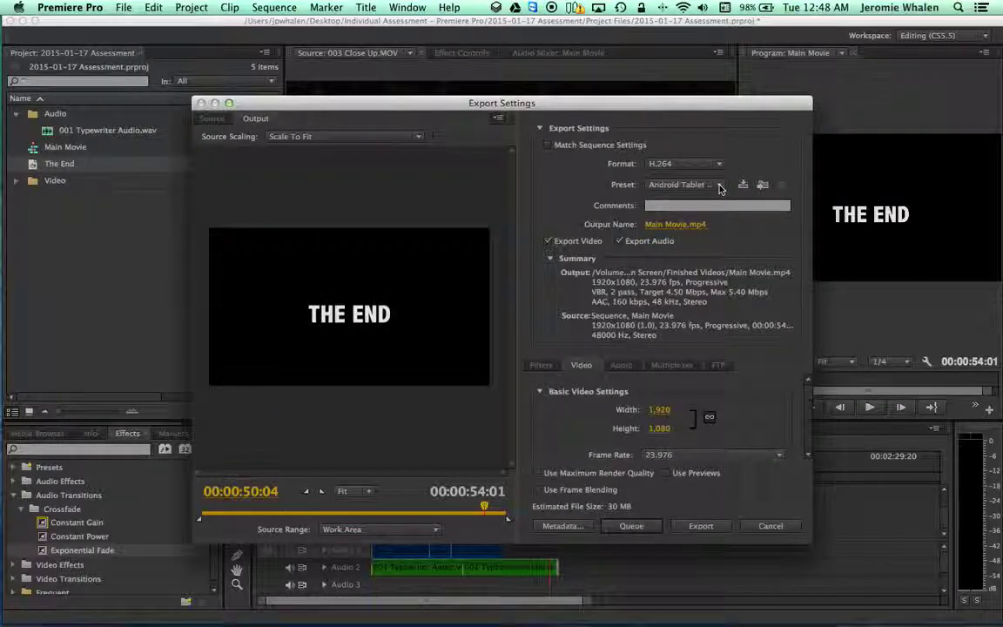
{"action": "left_click", "coordinate": [720, 184]}
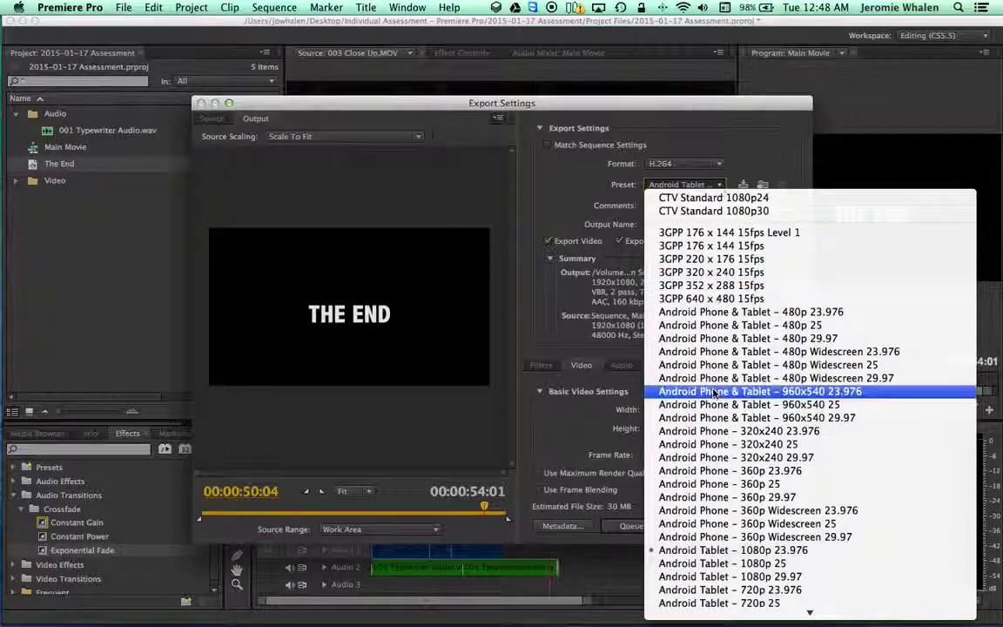
{"action": "scroll", "coordinate": [714, 392], "scroll_direction": "down", "scroll_amount": 5}
{"action": "scroll", "coordinate": [714, 393], "scroll_direction": "down", "scroll_amount": 3}
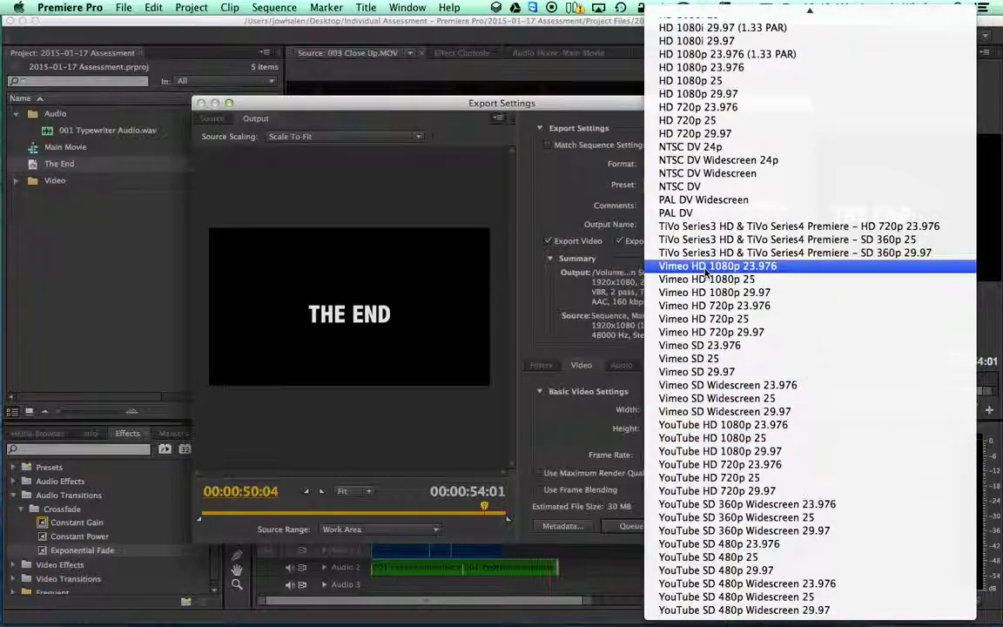
{"action": "scroll", "coordinate": [705, 273], "scroll_direction": "up", "scroll_amount": 3}
{"action": "scroll", "coordinate": [706, 272], "scroll_direction": "down", "scroll_amount": 3}
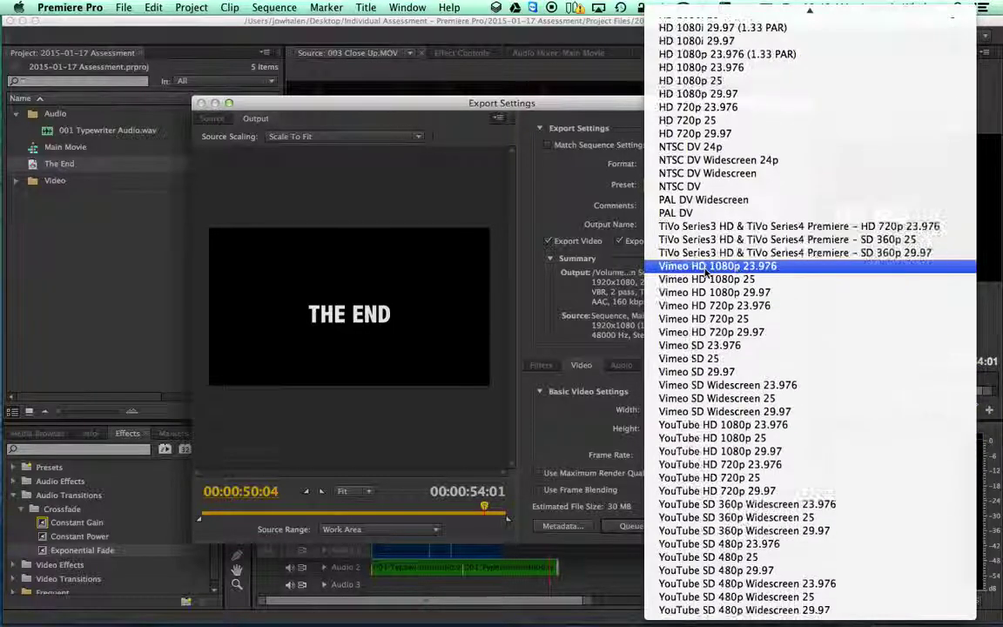
{"action": "left_click", "coordinate": [710, 431]}
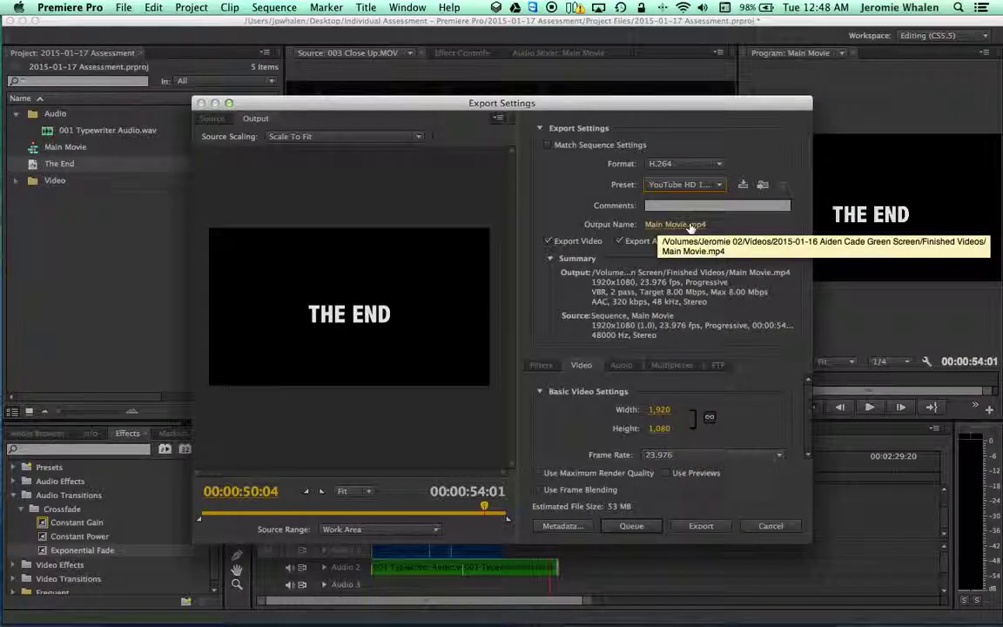
Save Main Movie.mp4 to Desktop > Individual Assessment – Premiere Pro > 2015-01-17 Assessment > Finished Video
{"action": "left_click", "coordinate": [690, 226]}
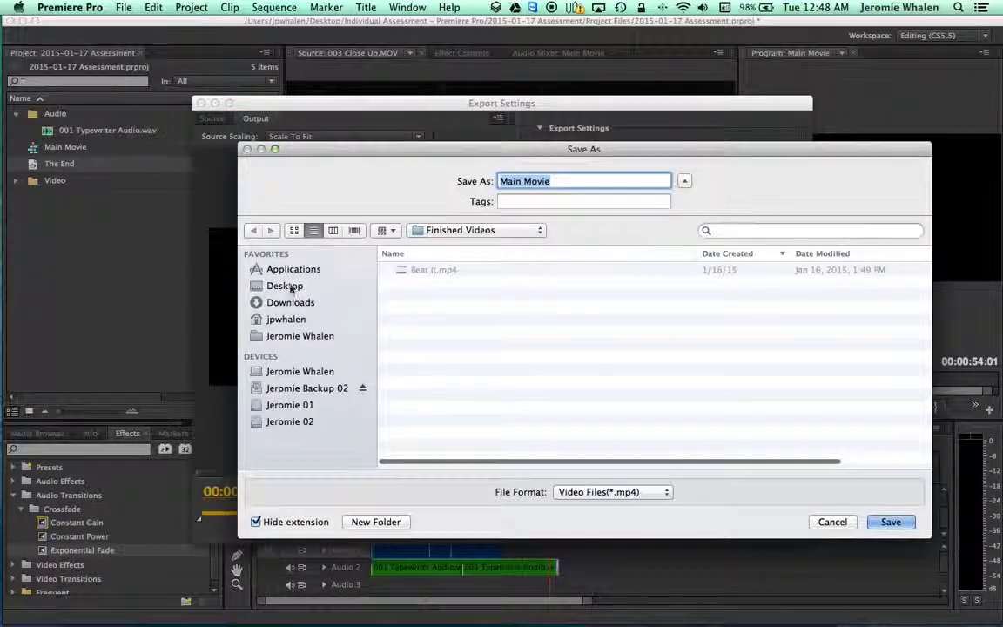
{"action": "left_click", "coordinate": [288, 287]}
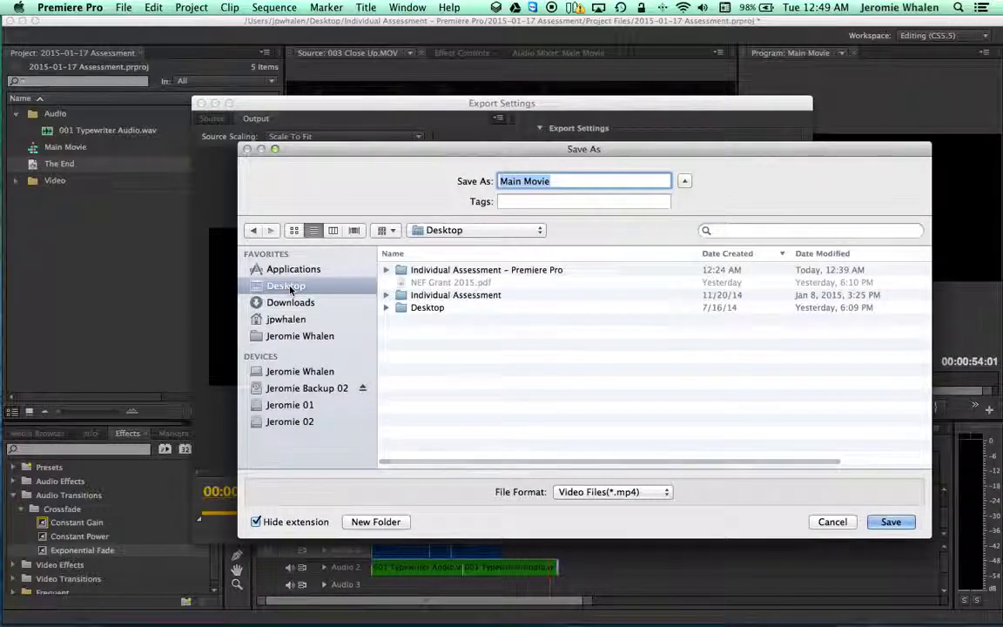
{"action": "double_click", "coordinate": [420, 271]}
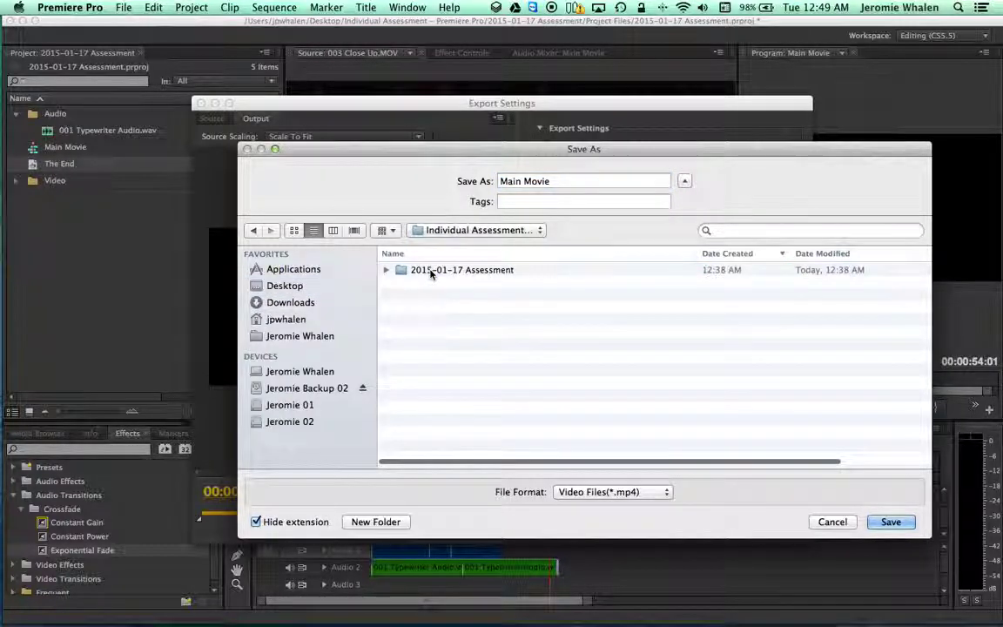
{"action": "double_click", "coordinate": [431, 271]}
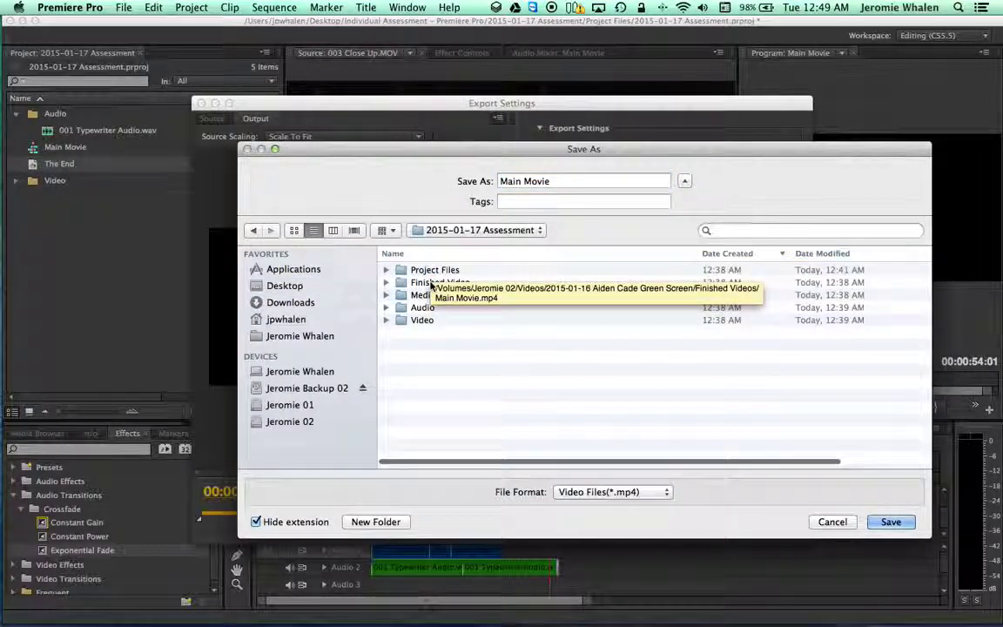
{"action": "double_click", "coordinate": [426, 283]}
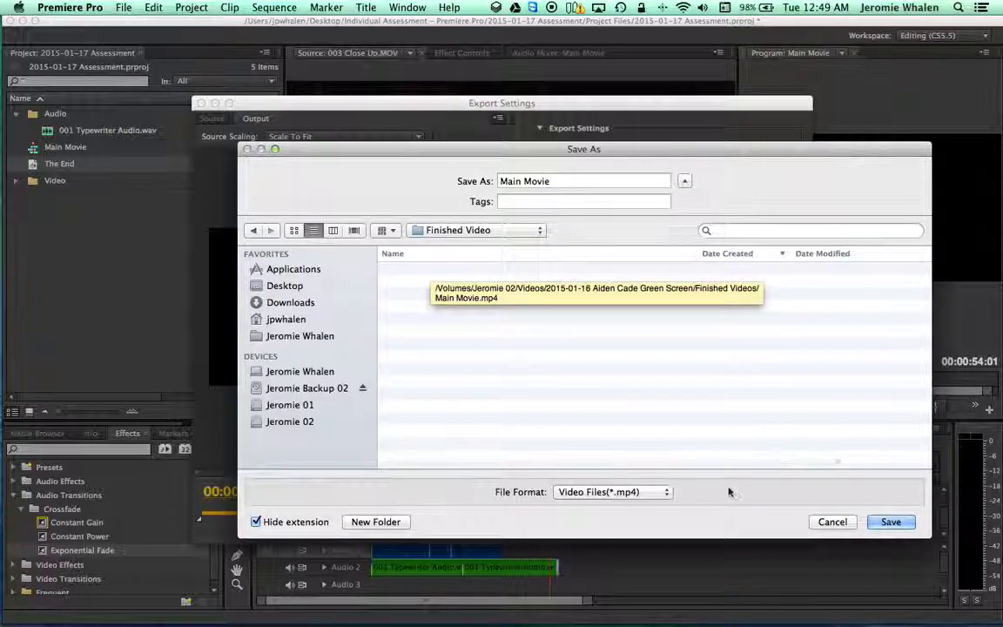
{"action": "left_click", "coordinate": [885, 524]}
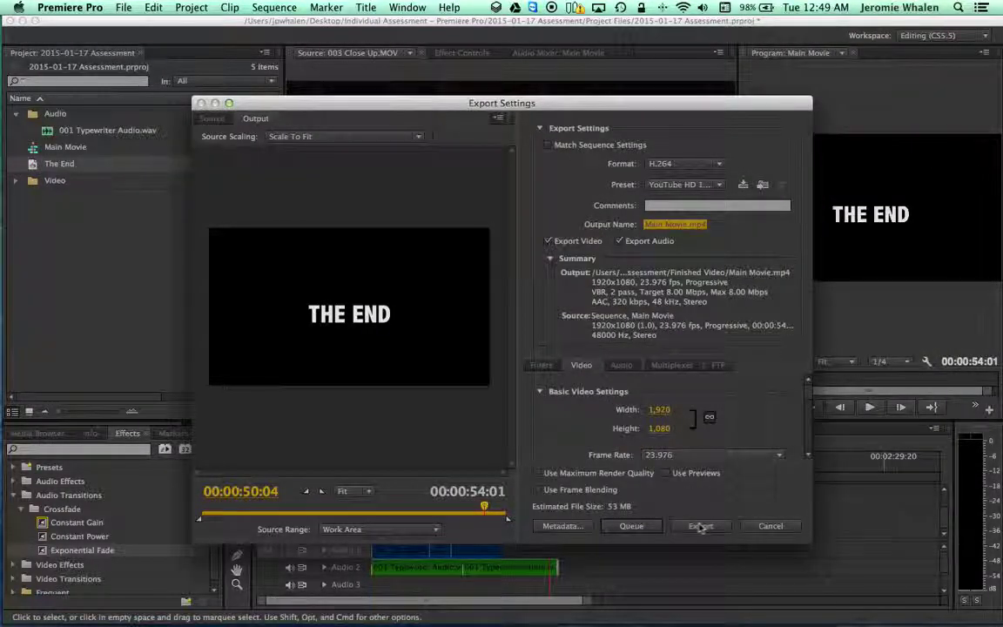
Start encoding Main Movie to the MP4 file
{"action": "left_click", "coordinate": [701, 527]}
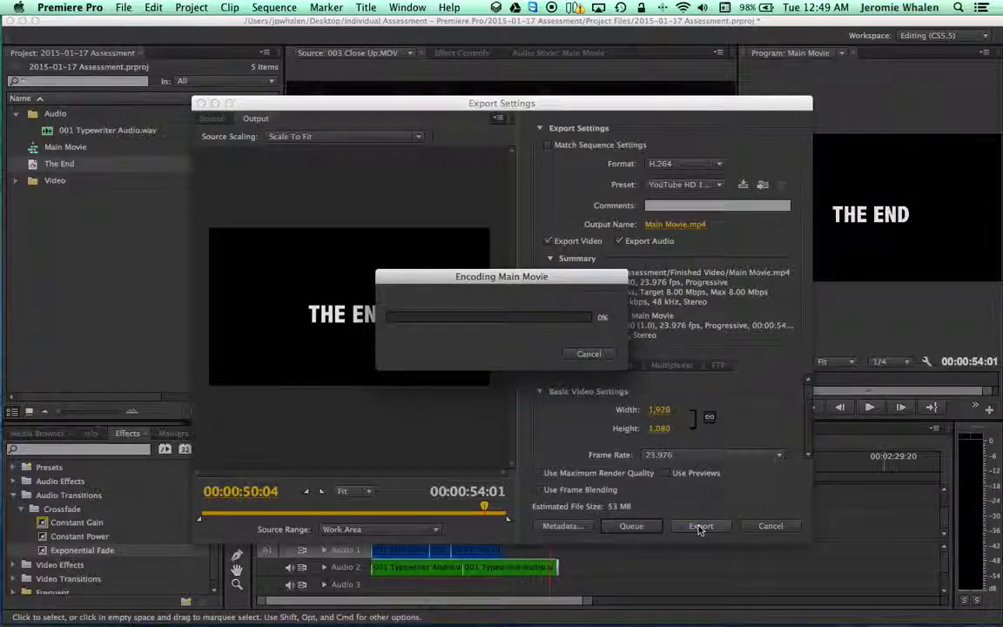